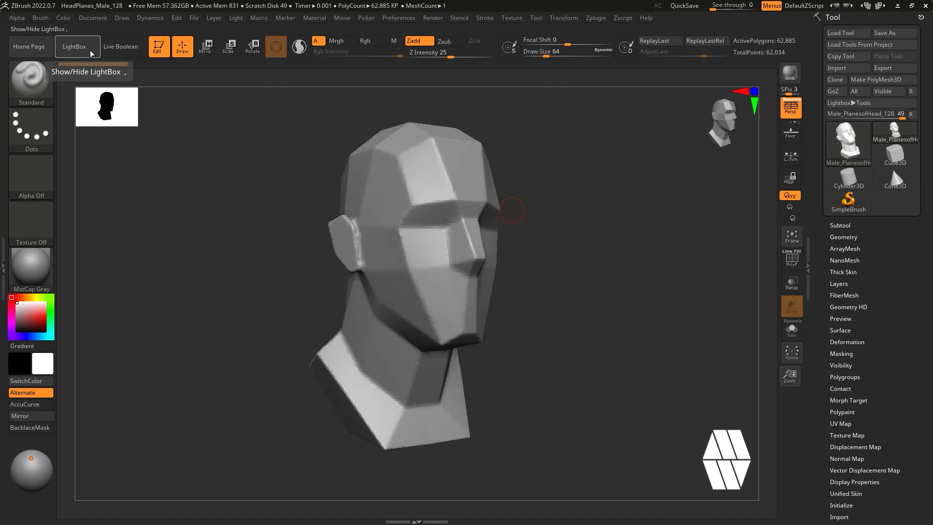
Examine the head sculpt from the front, side and three-quarter views.
drag(593, 217, 586, 239)
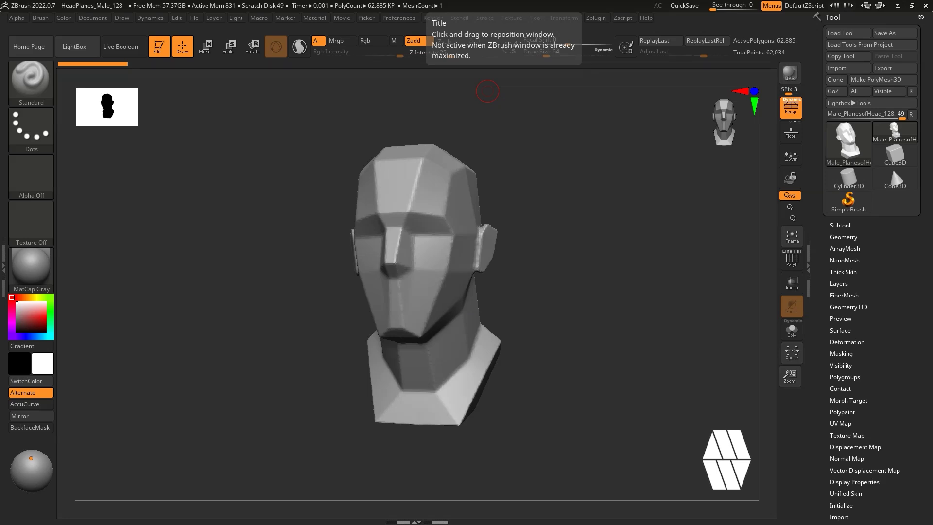
drag(556, 194, 572, 200)
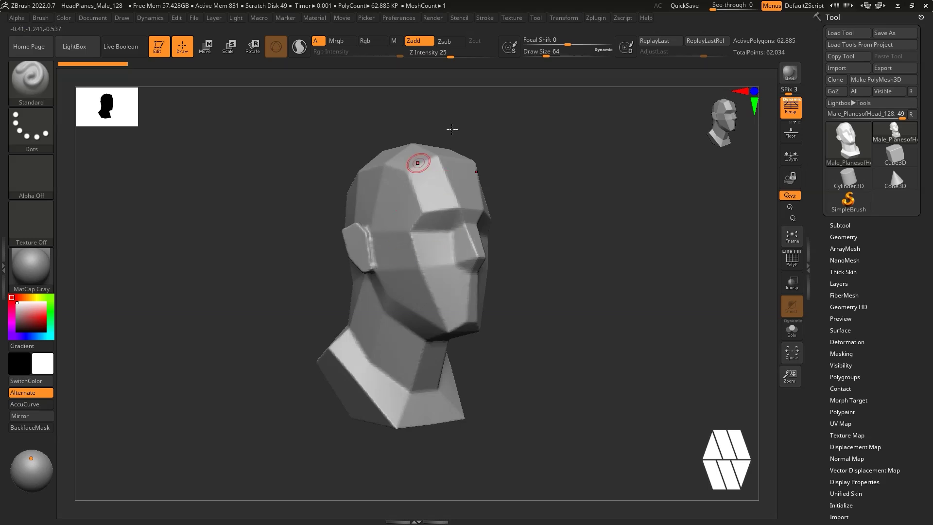
drag(571, 192, 535, 216)
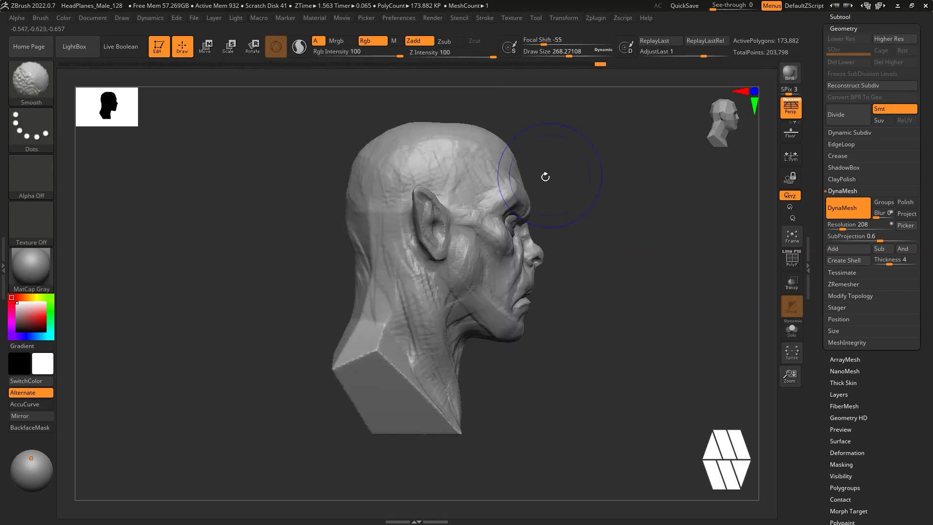
drag(543, 173, 578, 173)
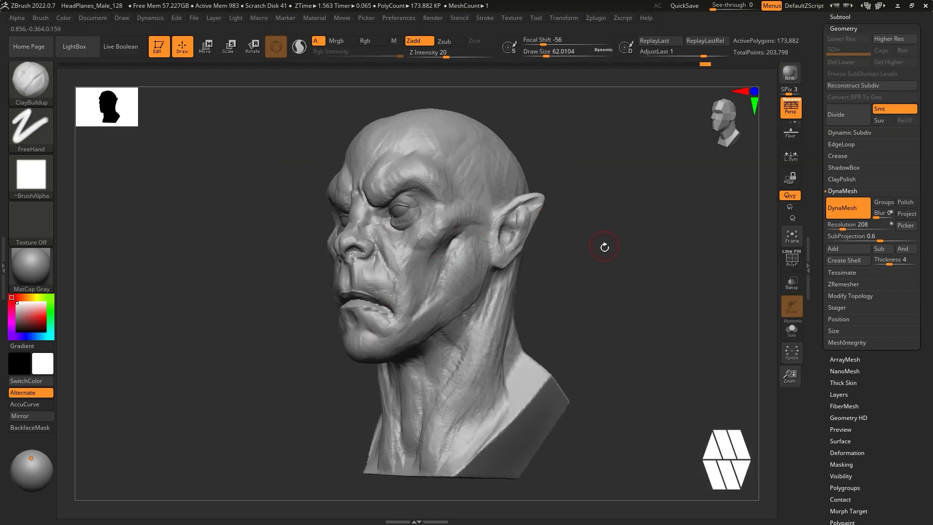
drag(604, 247, 578, 238)
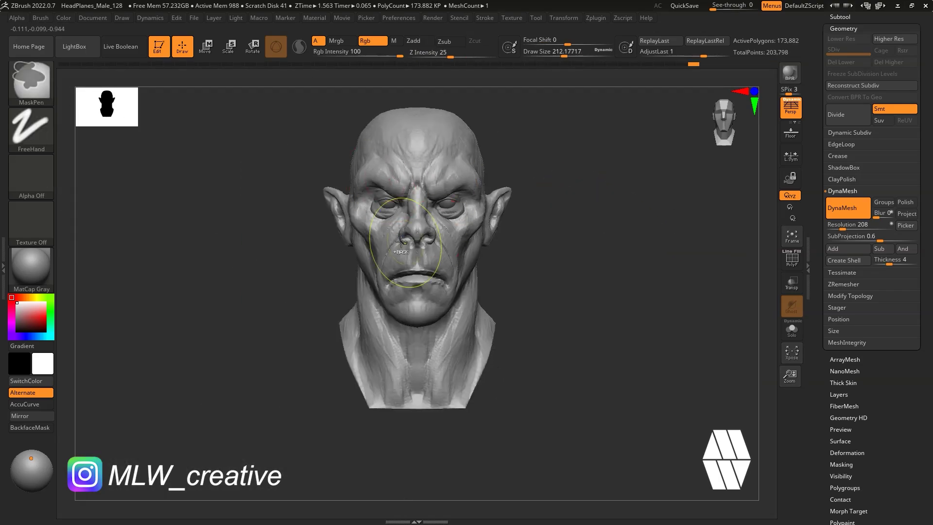
key(ctrl)
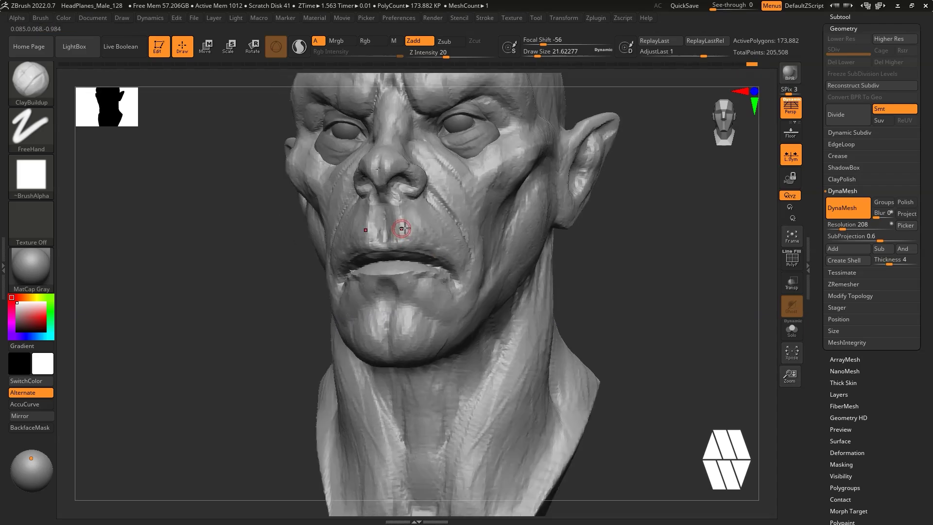
mouse_move(402, 225)
right_down()
mouse_move(384, 180)
mouse_move(369, 268)
mouse_move(616, 272)
right_up()
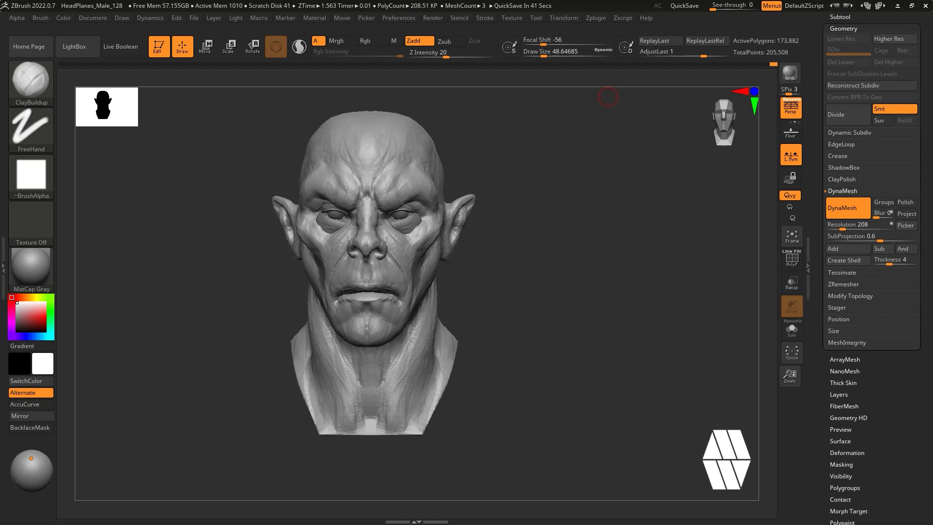
right_drag(639, 296, 643, 263)
ctrl+right_drag(685, 132, 732, 80)
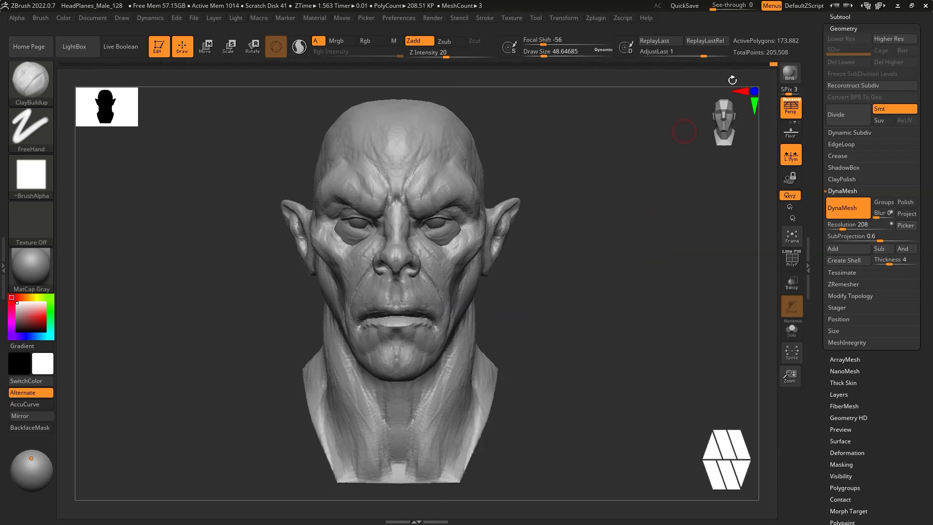
Open the subtool list and review the head and the sphere subtools.
click(833, 18)
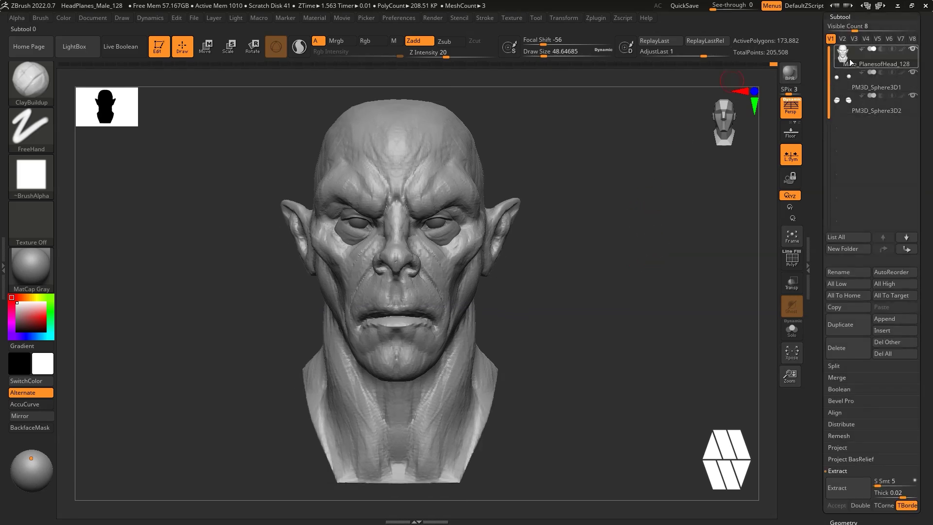
click(849, 77)
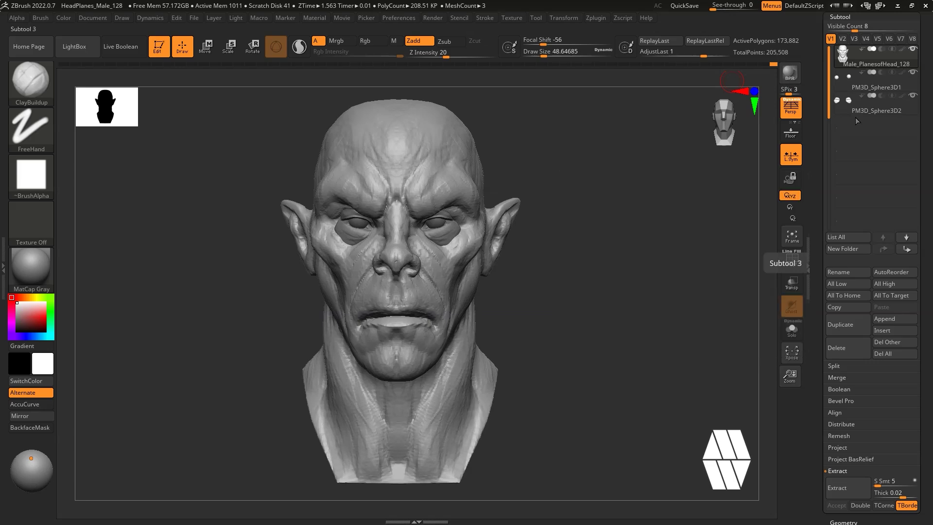
mouse_move(646, 316)
alt+mouse_down()
mouse_move(633, 300)
mouse_move(636, 307)
alt+mouse_up()
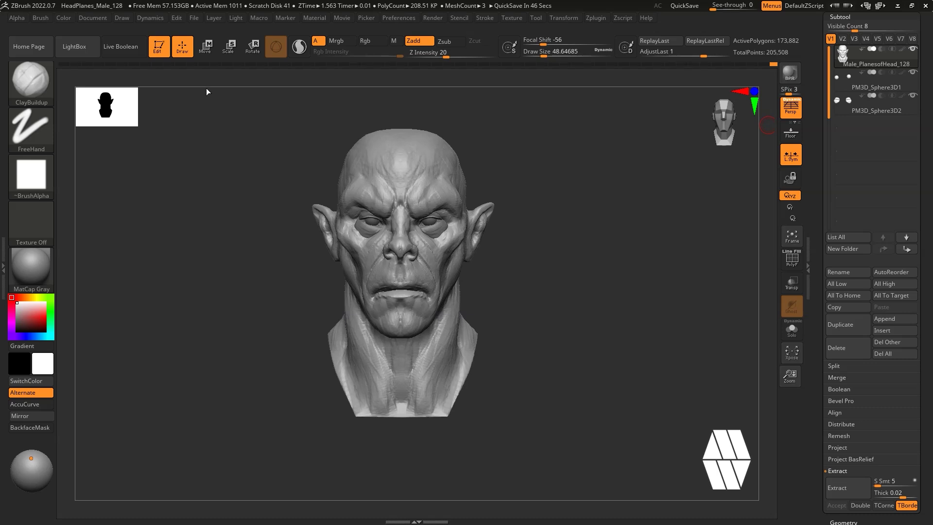
Turn off the document's proportion constraint, then resize the document to 720 wide by 1080 high.
click(123, 19)
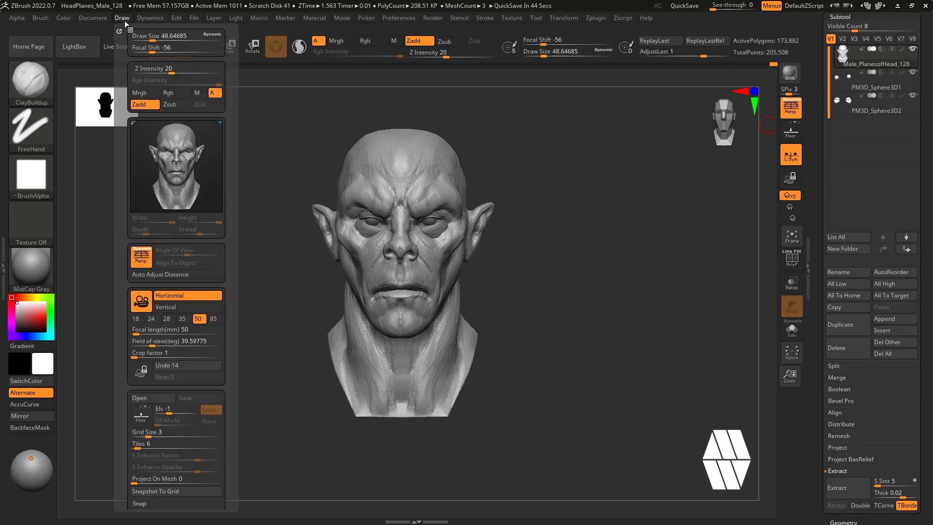
mouse_move(142, 18)
mouse_move(105, 20)
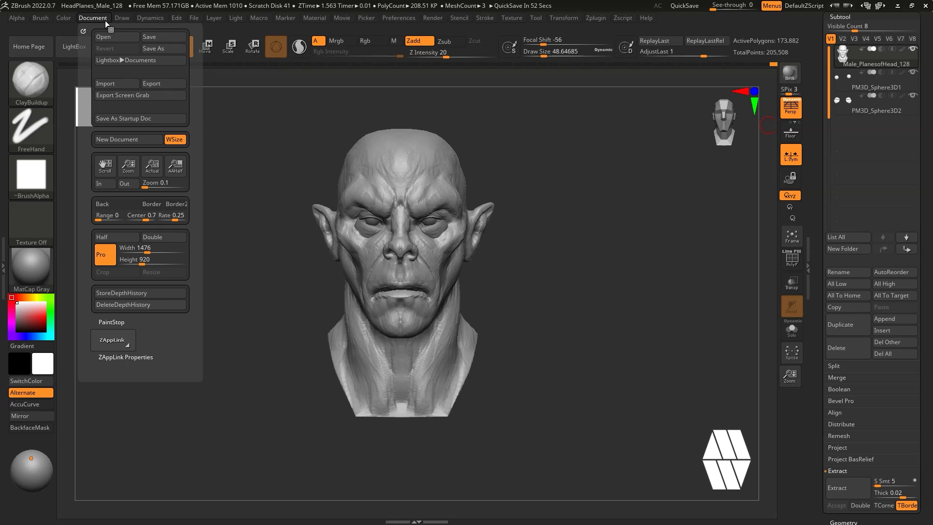
click(101, 259)
click(147, 247)
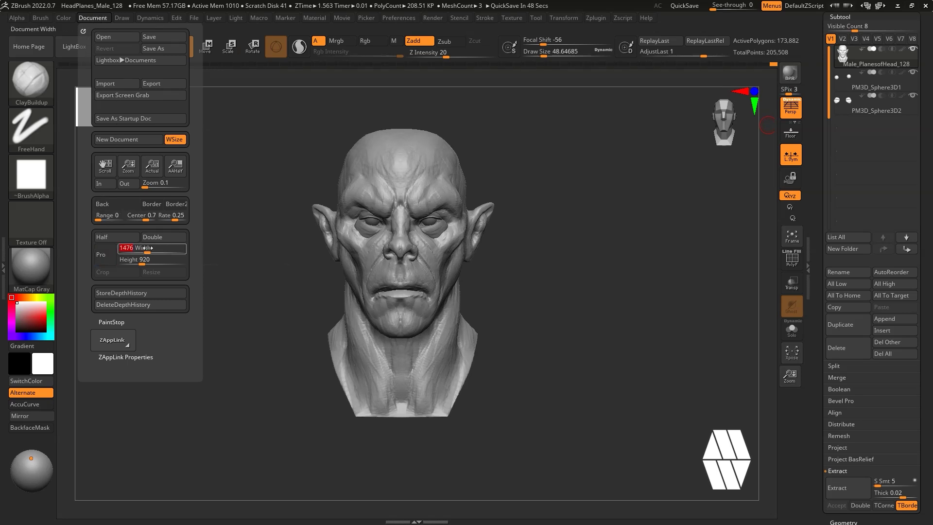
text(720)
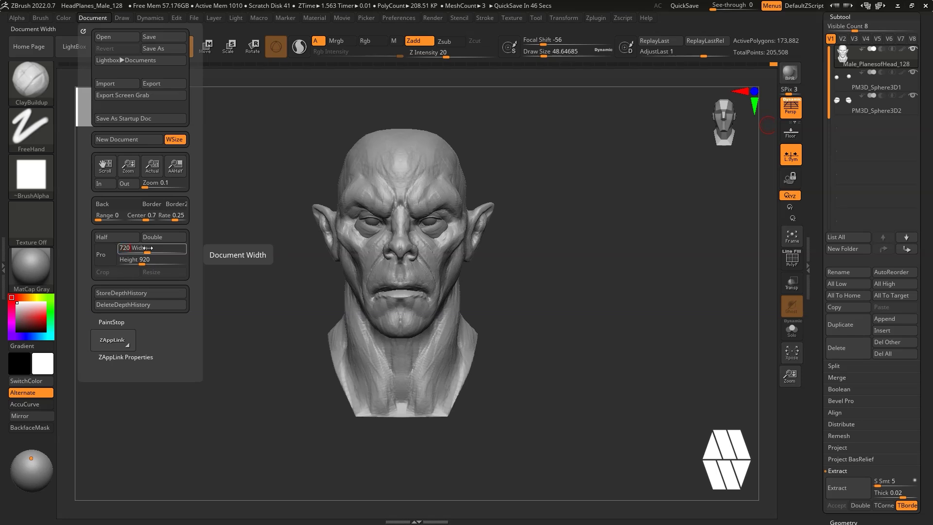
key(Return)
click(148, 260)
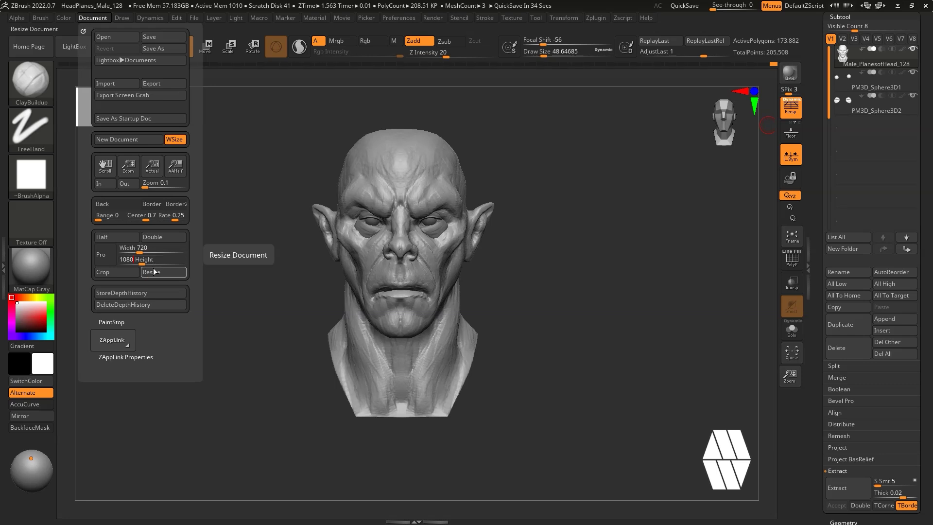
click(157, 273)
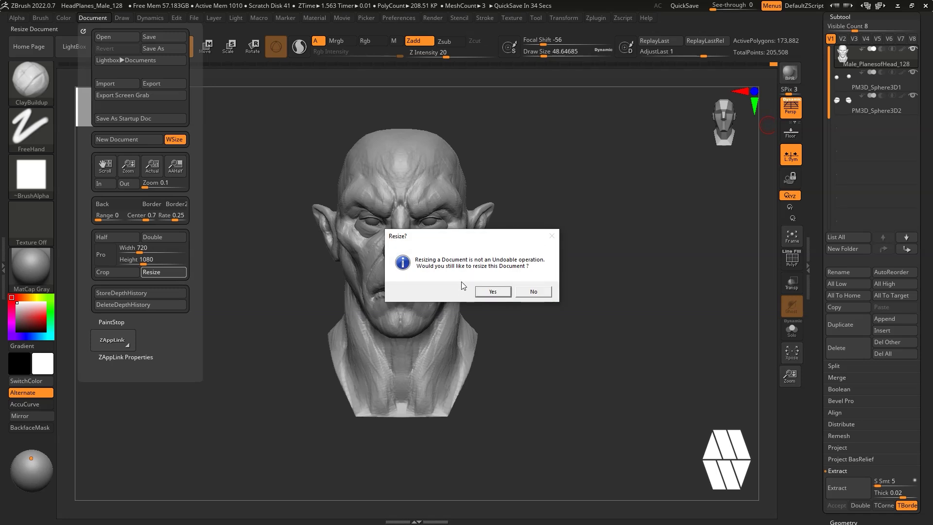
click(493, 292)
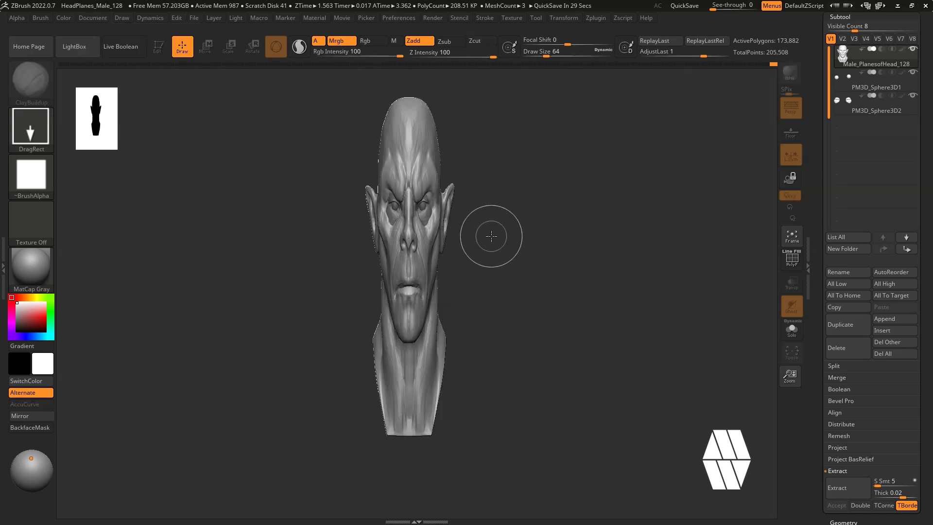
Clear the stretched head from the canvas and redraw the head as an editable 3D model in the portrait document.
key(ctrl+n)
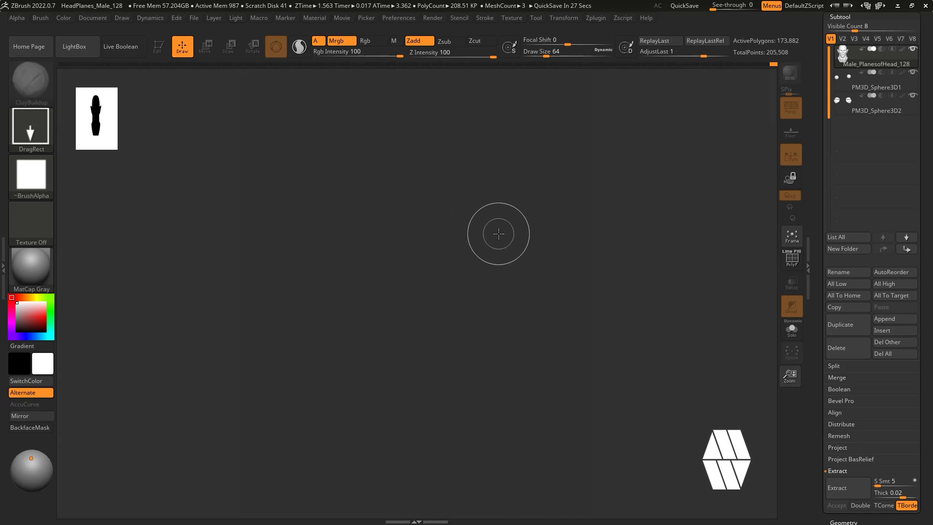
shift+drag(411, 217, 408, 389)
key(t)
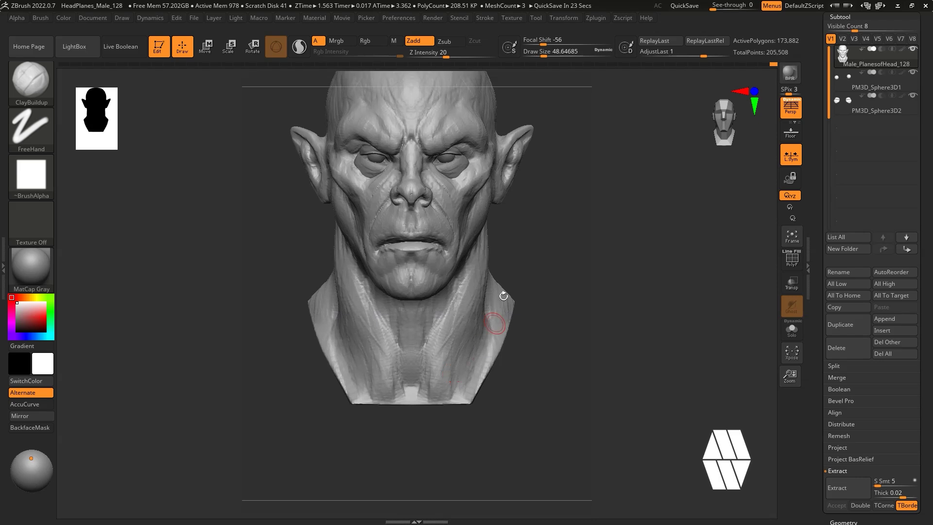
mouse_move(556, 183)
mouse_down()
mouse_move(554, 223)
mouse_move(560, 206)
mouse_move(547, 206)
mouse_move(549, 216)
mouse_up()
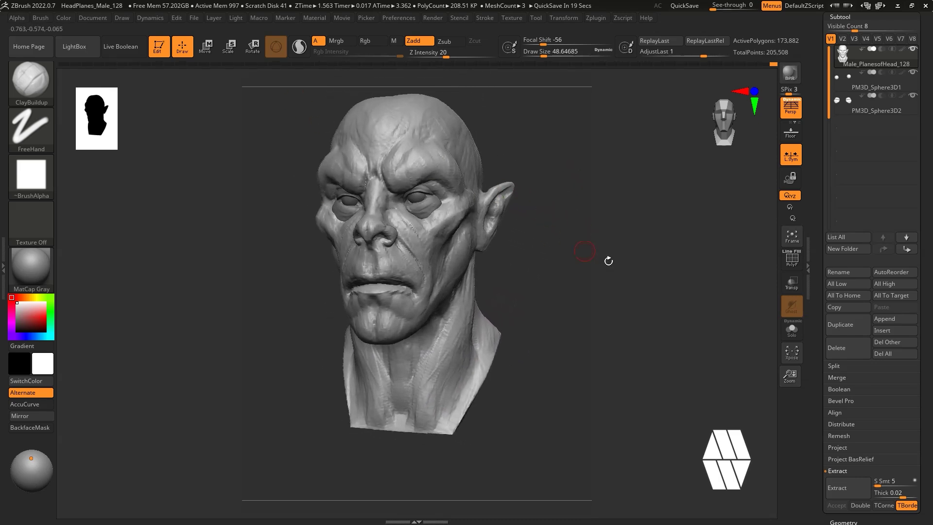
drag(790, 376, 789, 357)
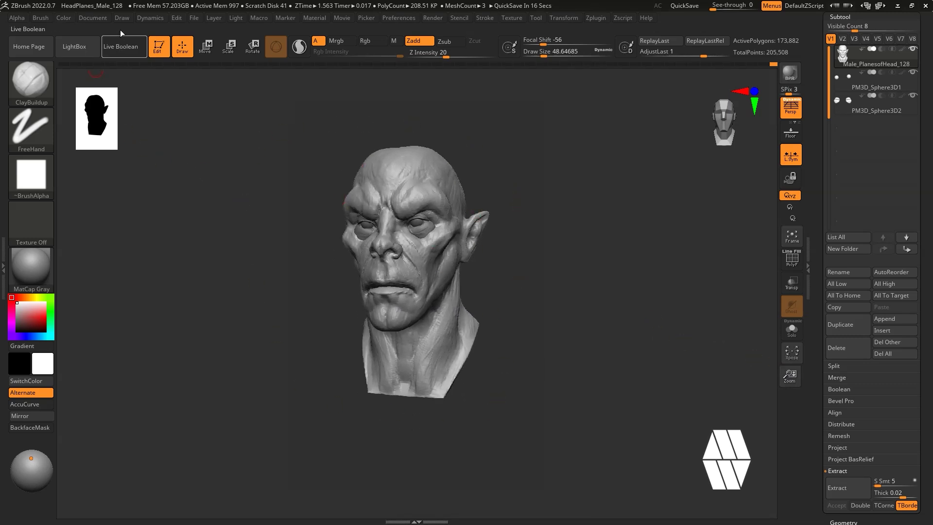
Change the camera's field-of-view orientation to Vertical.
click(129, 18)
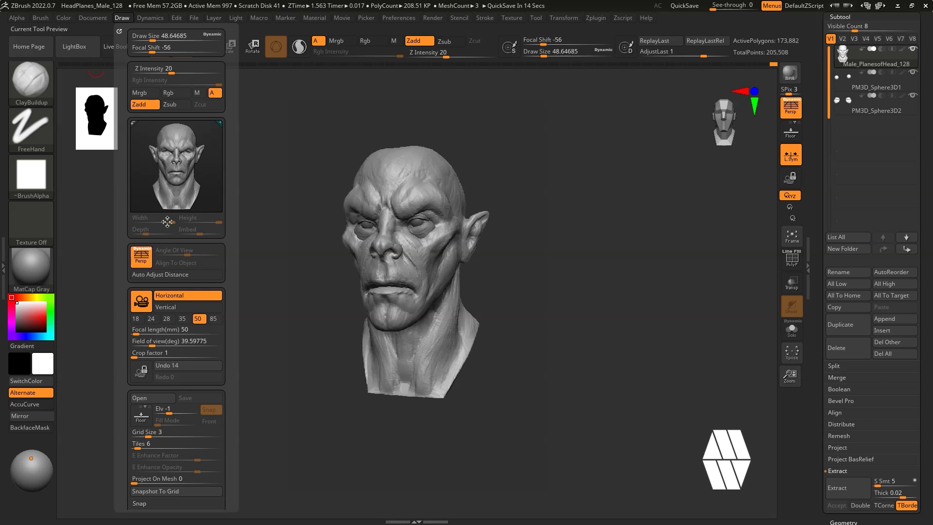
click(170, 302)
drag(625, 223, 631, 189)
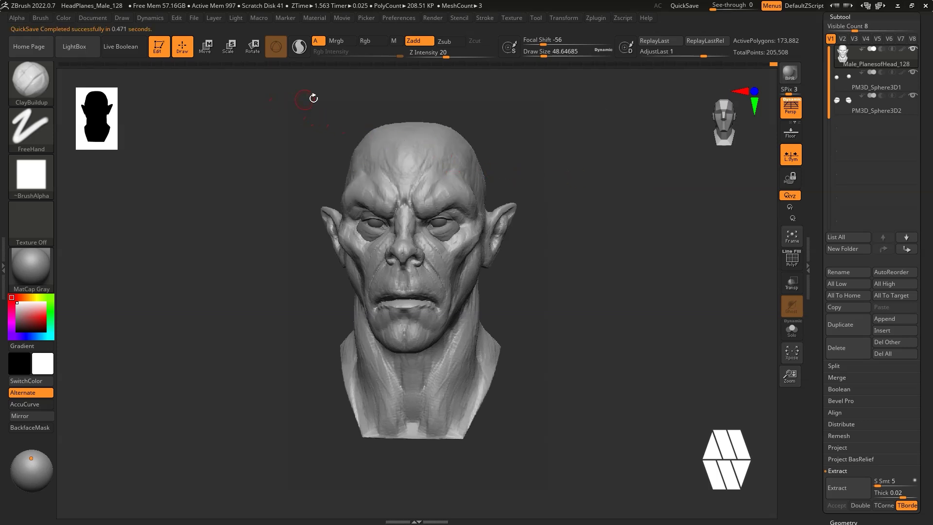
Frame the head in a slight three-quarter view and store it as the Cust1 view in the ZAppLink properties.
drag(587, 256, 636, 233)
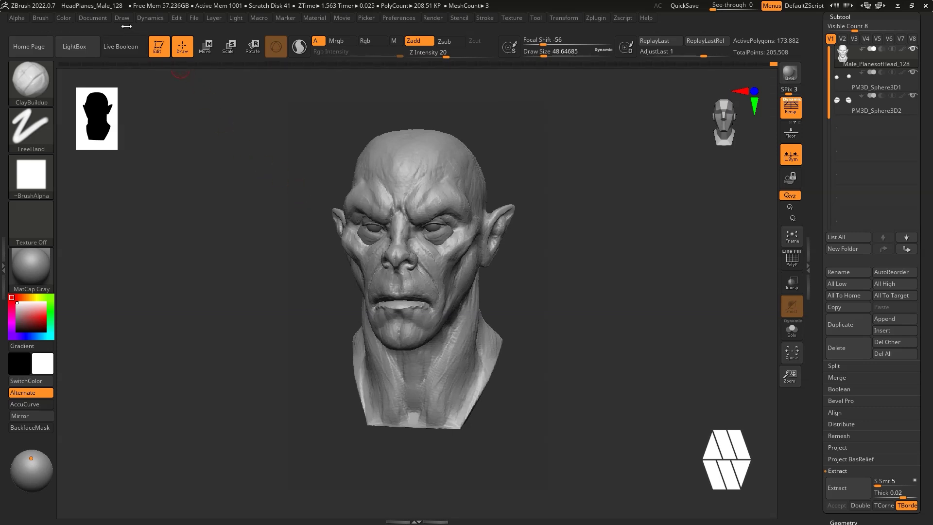
click(114, 18)
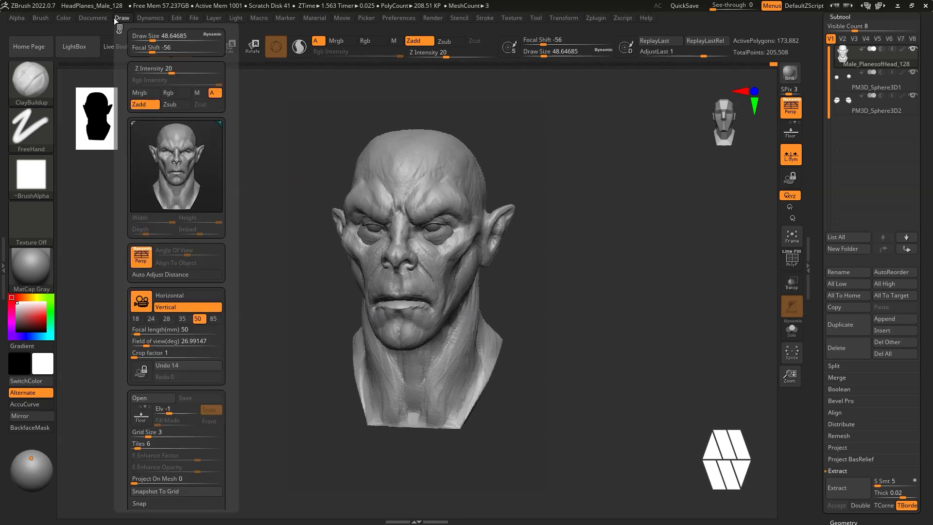
click(92, 18)
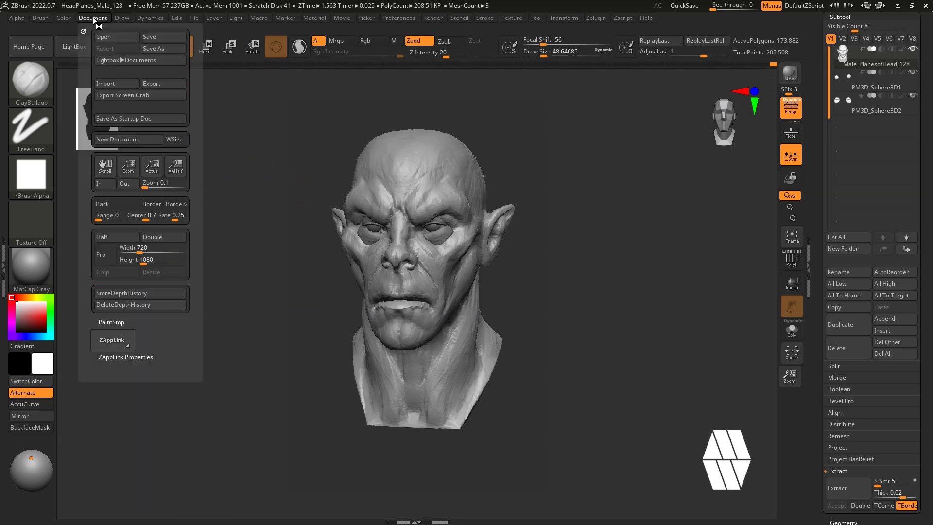
click(139, 358)
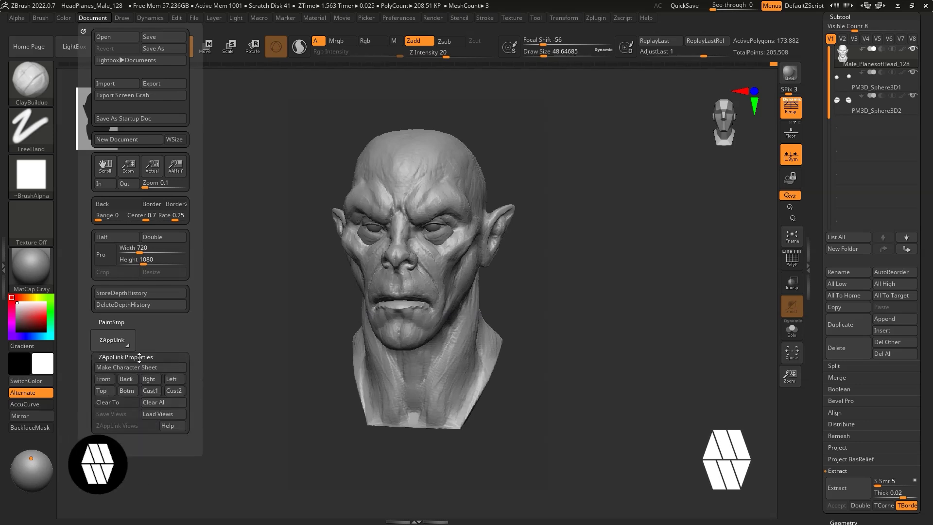
click(151, 390)
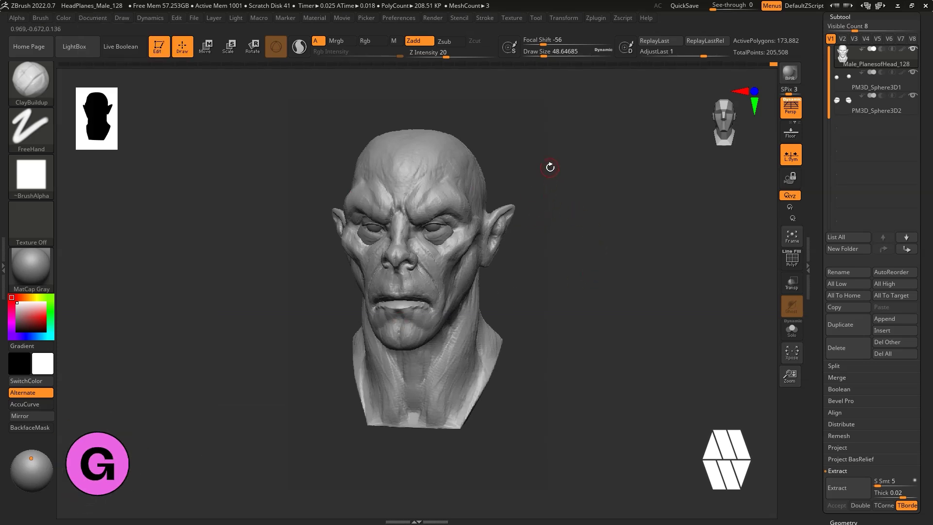
Orbit the head to a side view, recall the stored Cust1 view and lock the camera.
drag(550, 168, 516, 166)
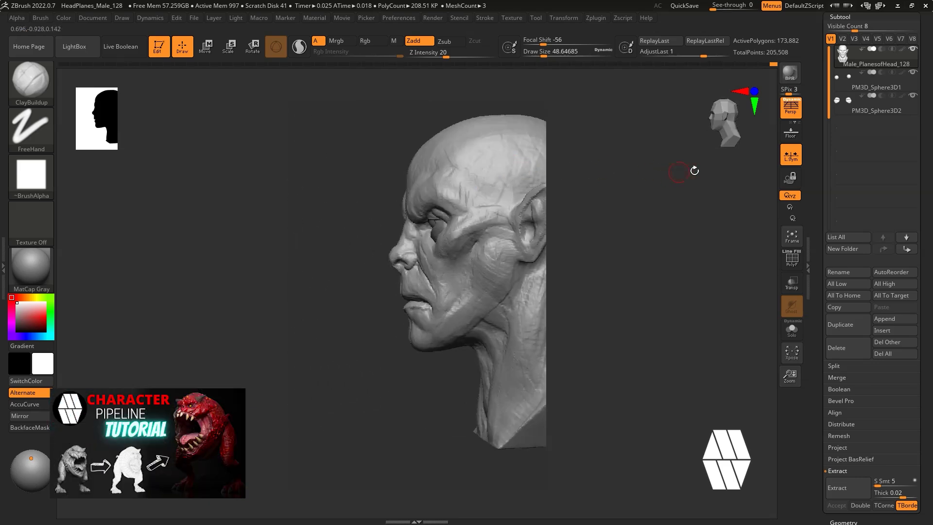
click(88, 19)
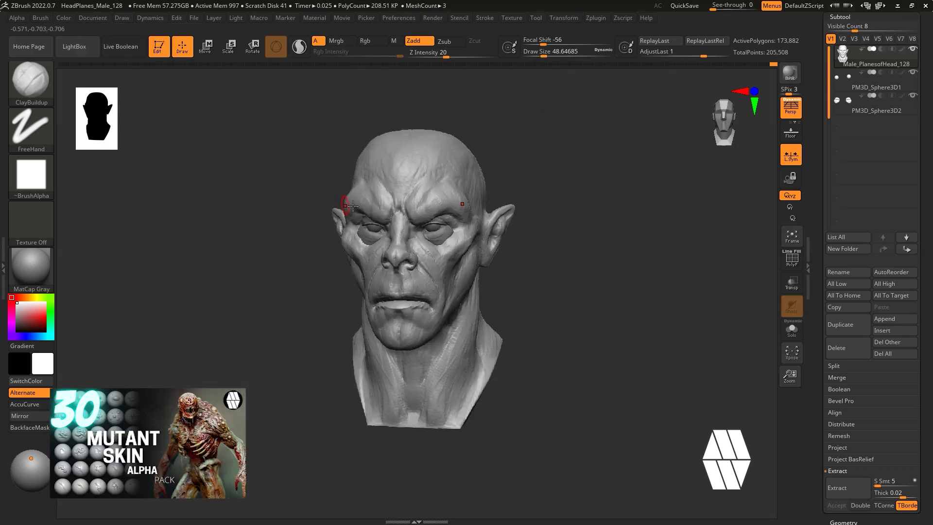
click(788, 178)
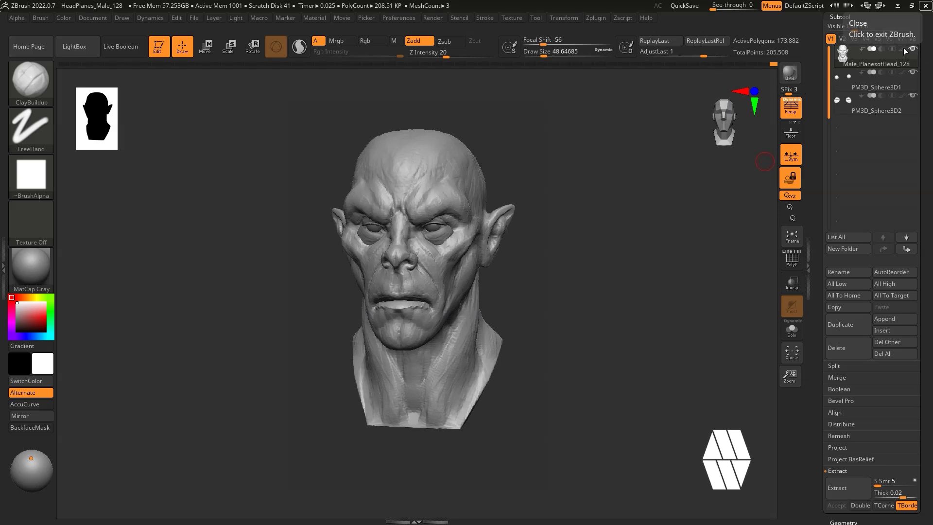
Turn on polypaint display for the head and both sphere subtools.
mouse_move(908, 74)
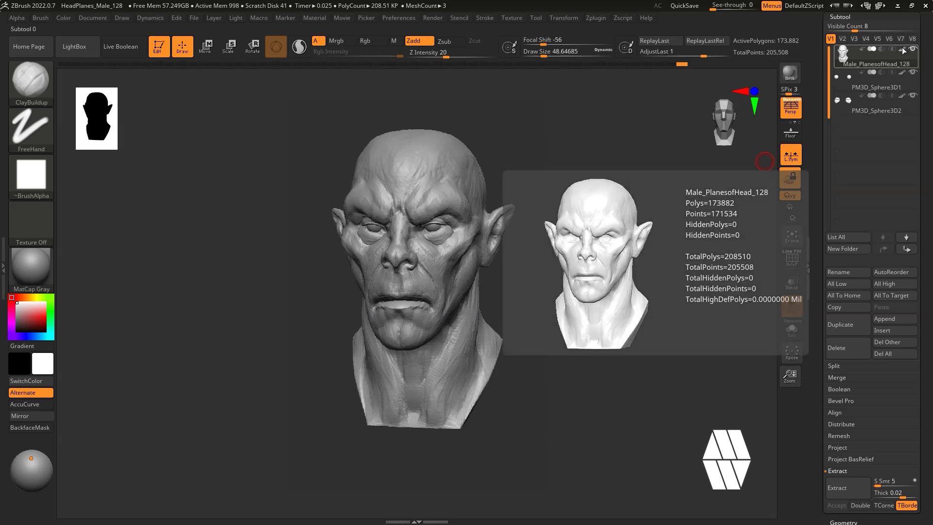
mouse_move(908, 53)
key(shift)
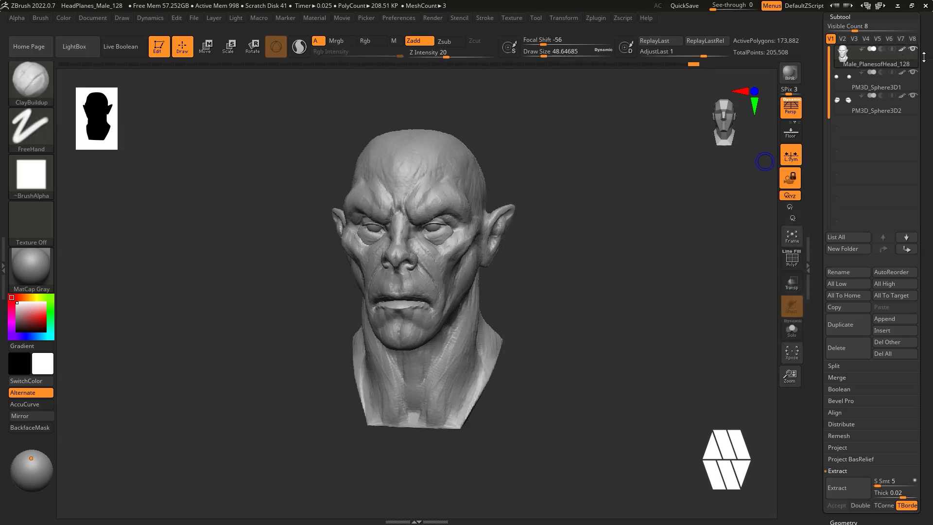
mouse_move(35, 285)
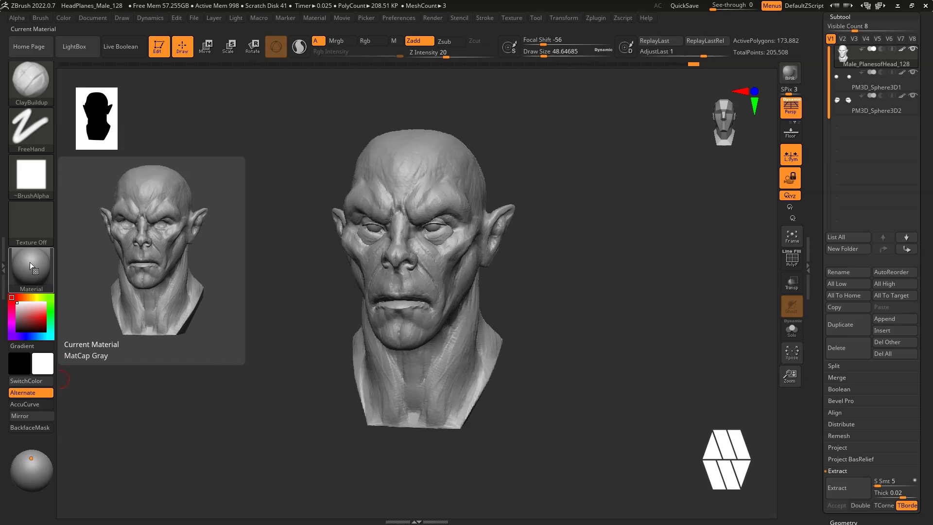
Change the head's material from MatCap Gray to BasicMaterial.
click(31, 265)
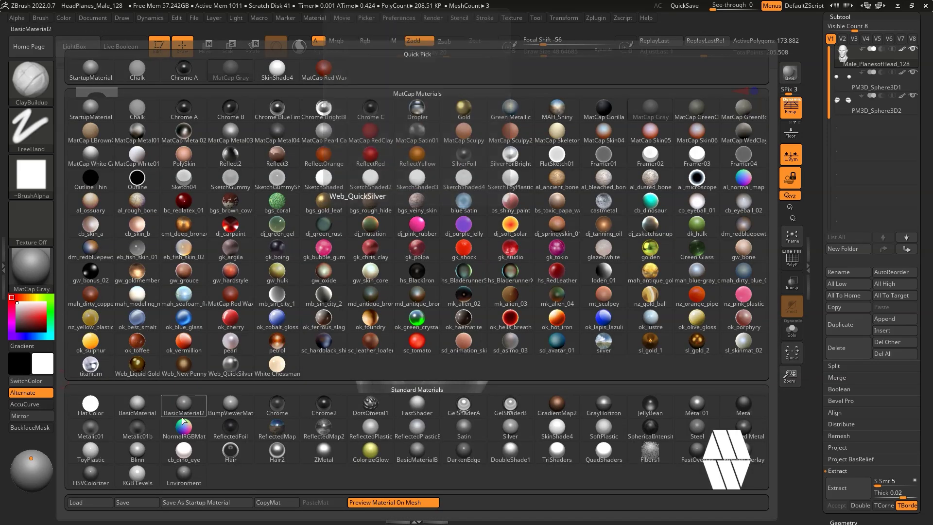
click(146, 410)
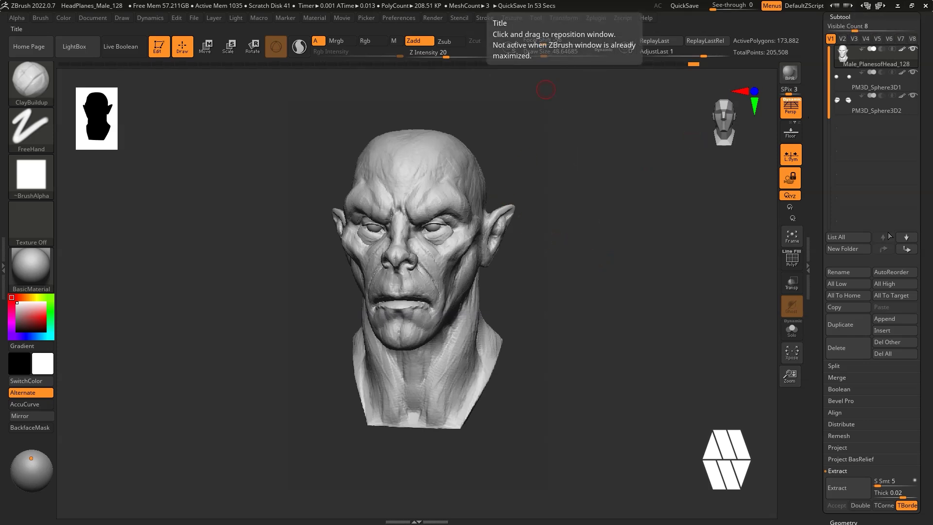
click(668, 275)
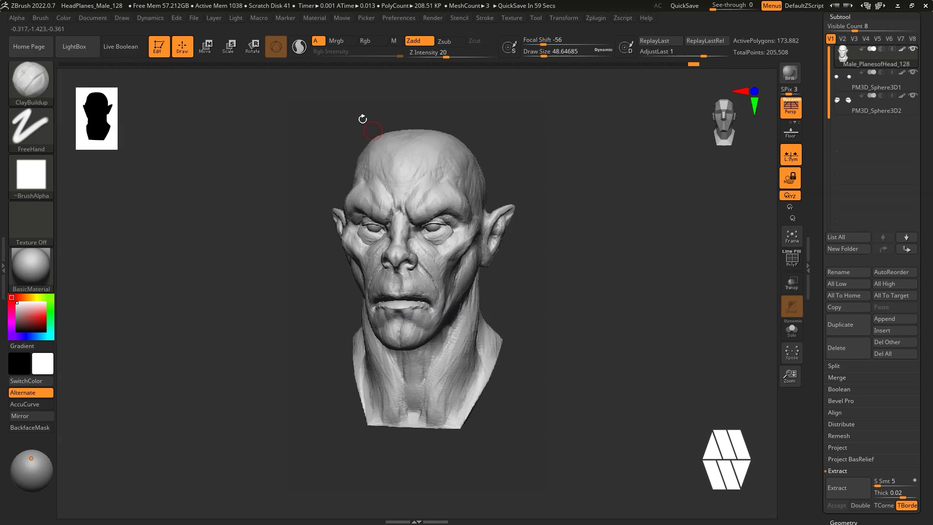
Configure movie recording to capture only the document at Large size.
click(341, 21)
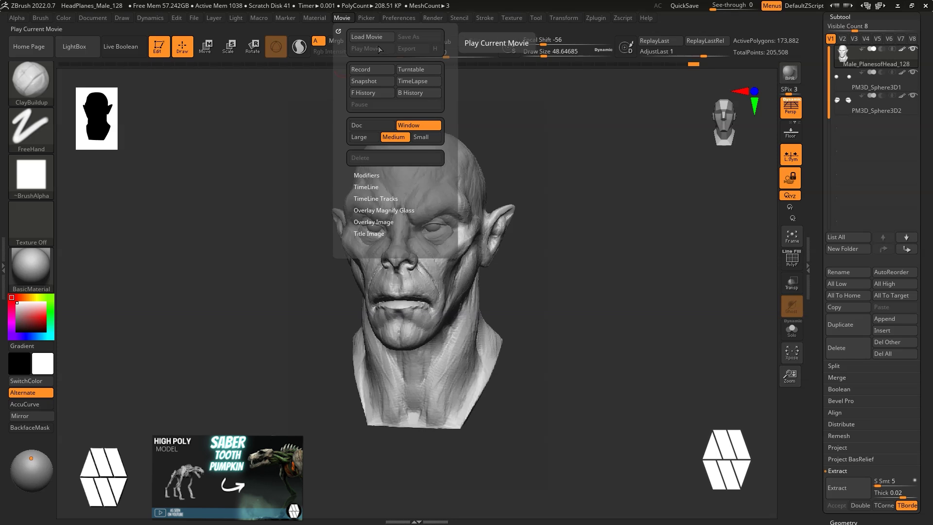
click(369, 127)
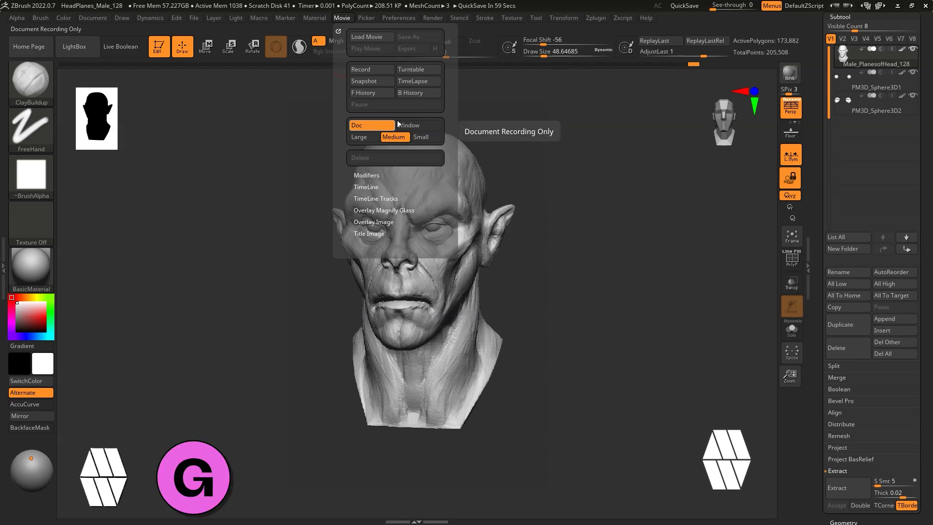
click(372, 138)
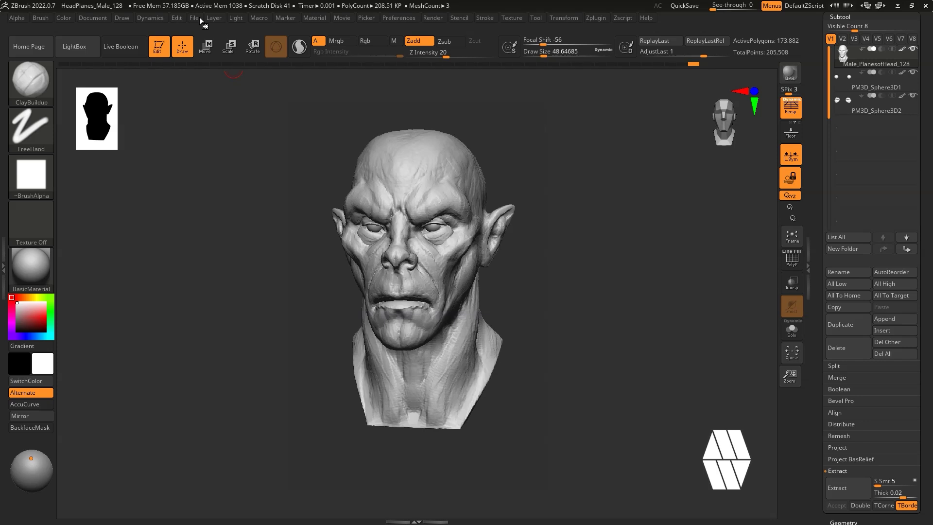
Expand the side tray and dock the Movie palette in it.
click(339, 19)
click(340, 17)
click(3, 267)
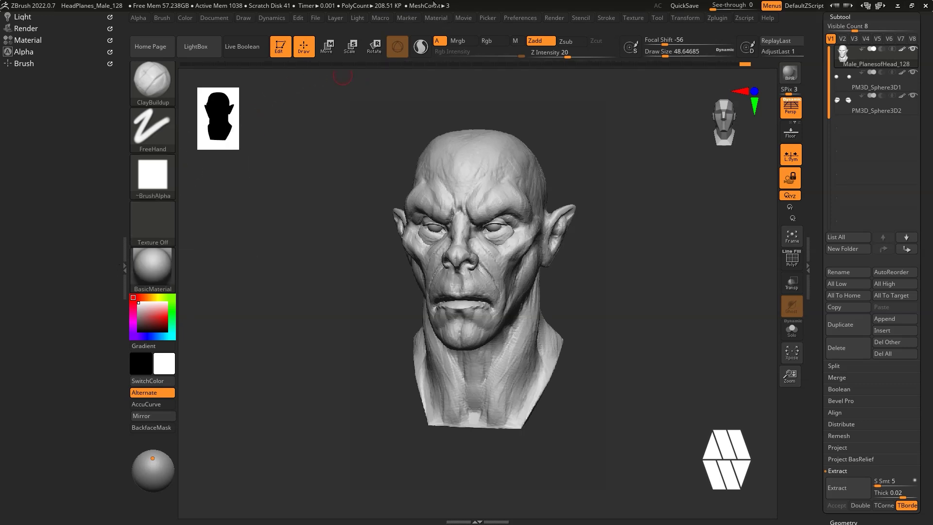
click(462, 19)
drag(461, 31, 49, 90)
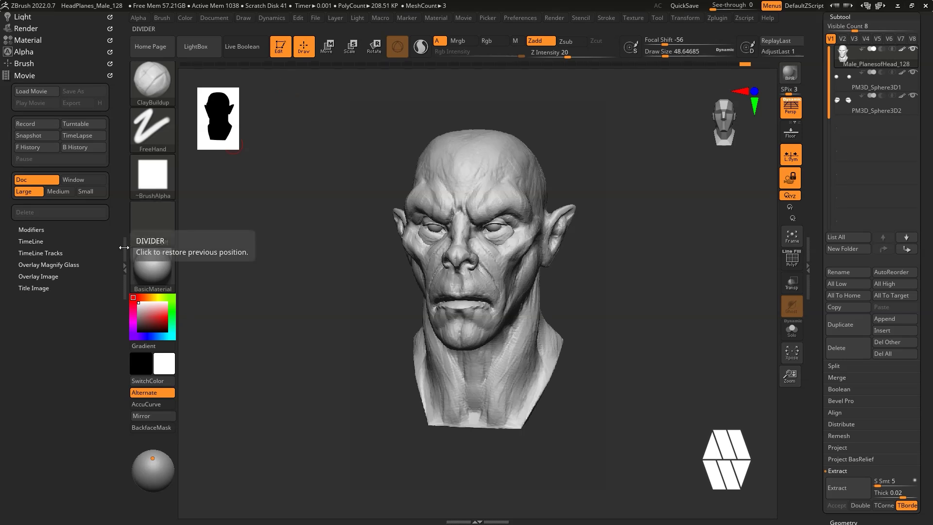
Examine the Movie palette's modifiers, timeline, timeline tracks and overlay magnify glass settings.
click(47, 229)
click(46, 229)
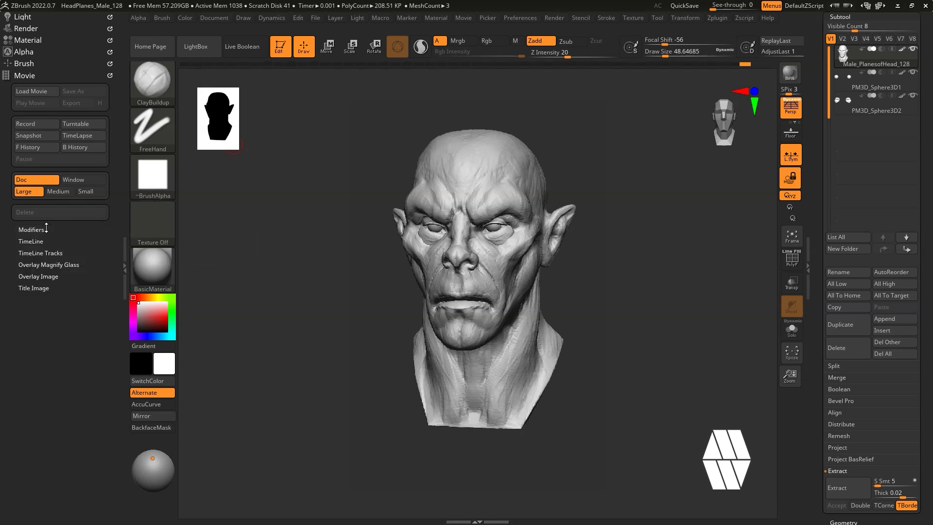
click(125, 254)
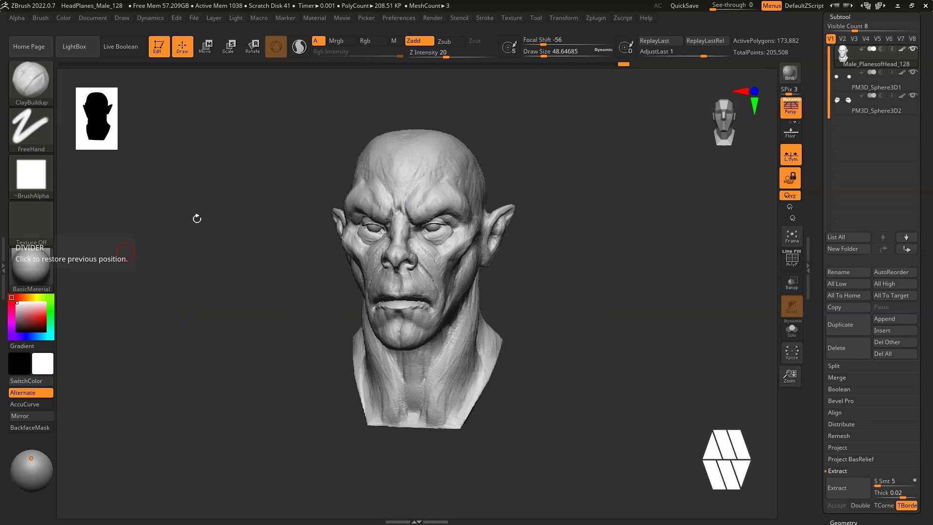
click(337, 16)
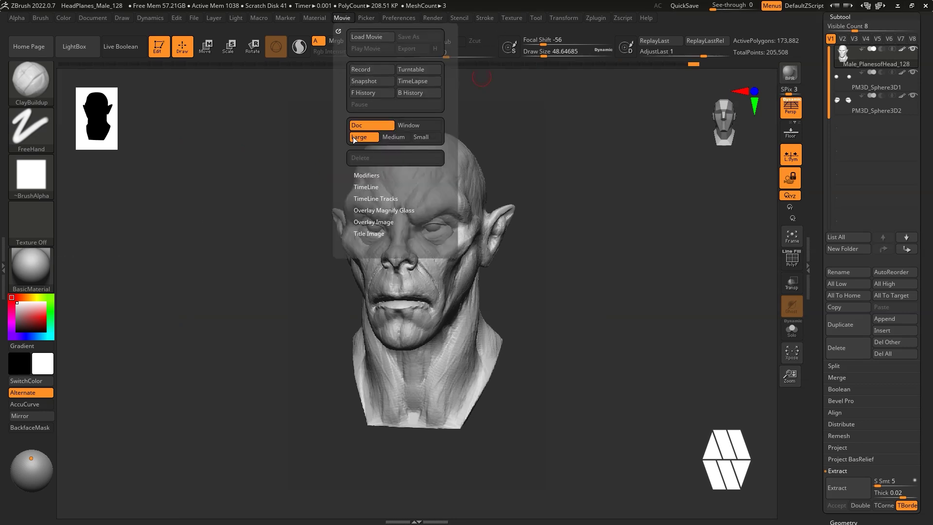
click(375, 234)
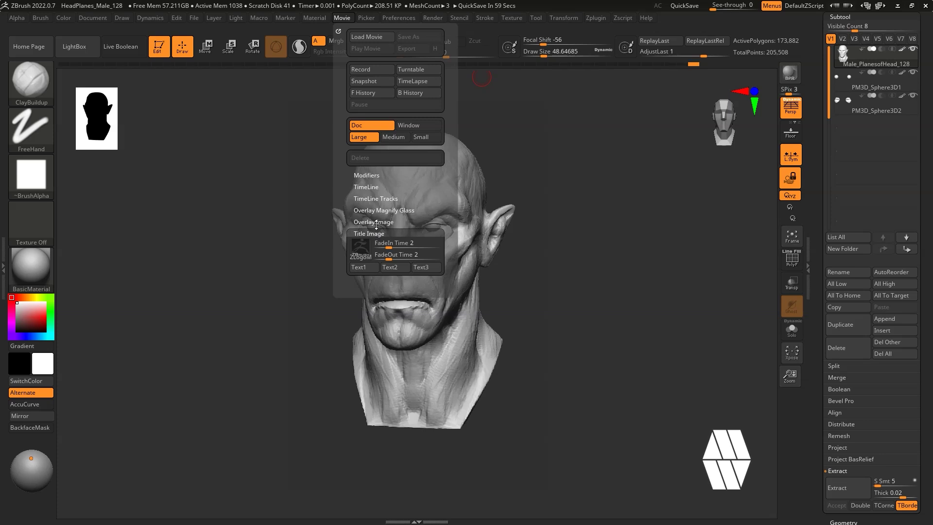
click(370, 176)
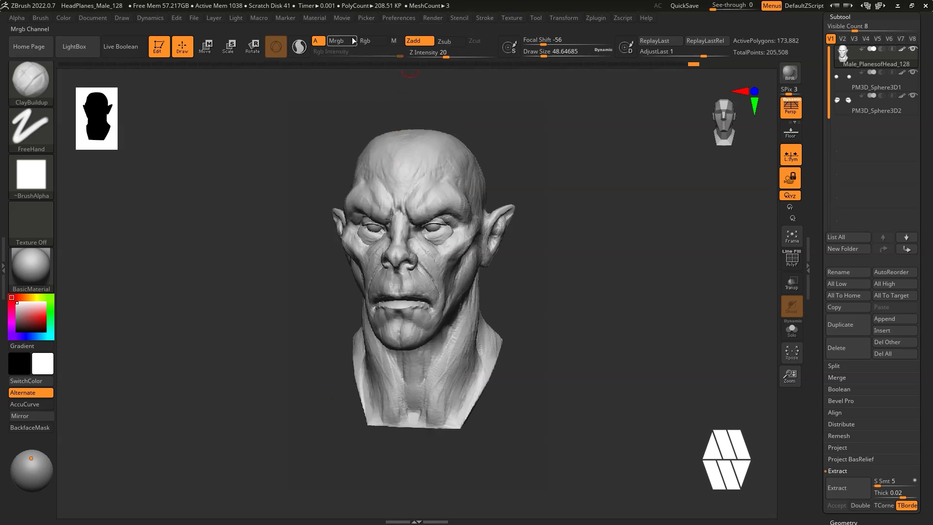
click(345, 19)
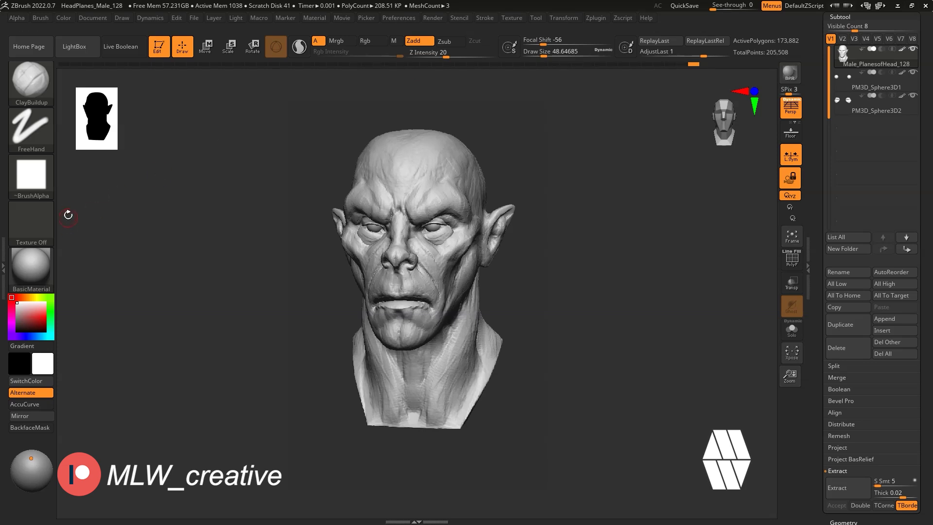
click(4, 248)
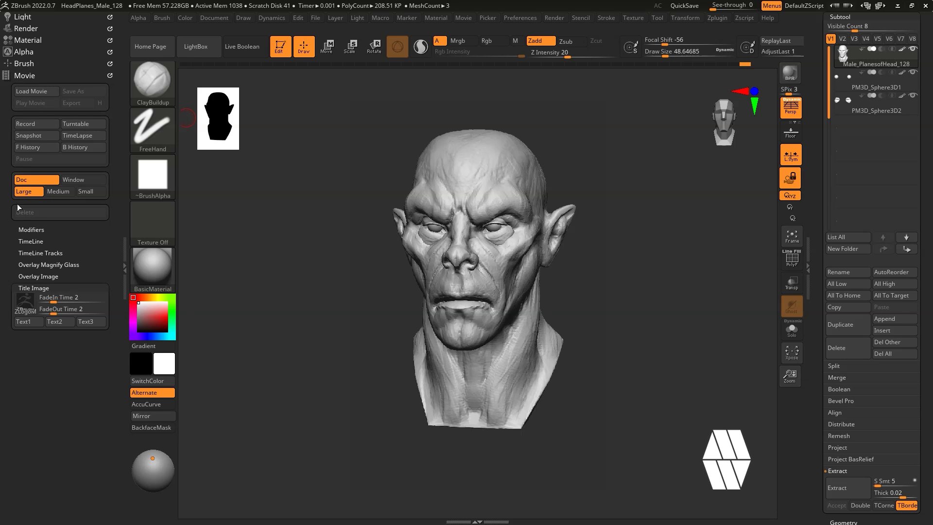
click(34, 227)
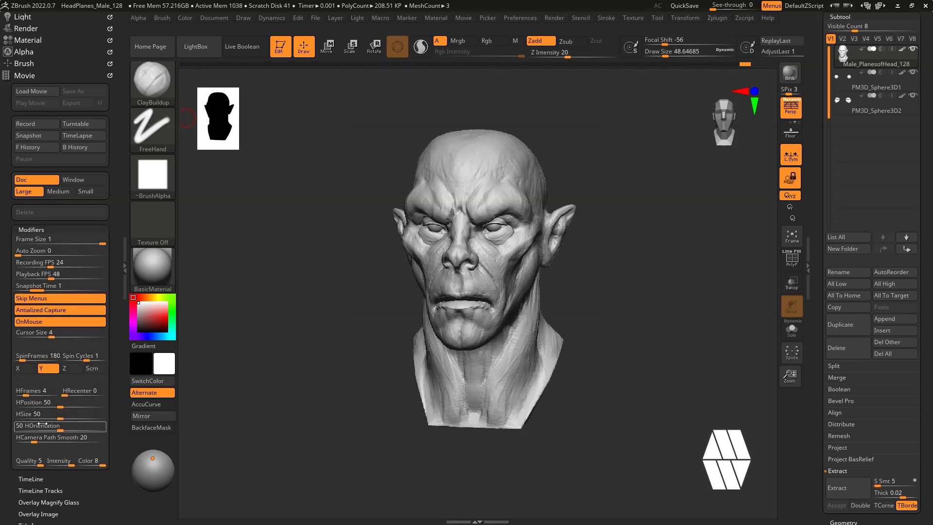
click(39, 448)
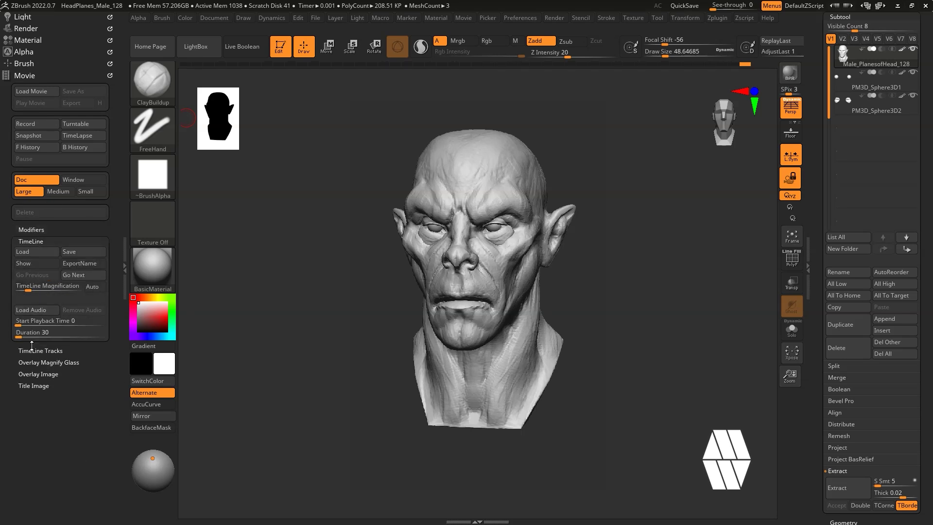
click(32, 335)
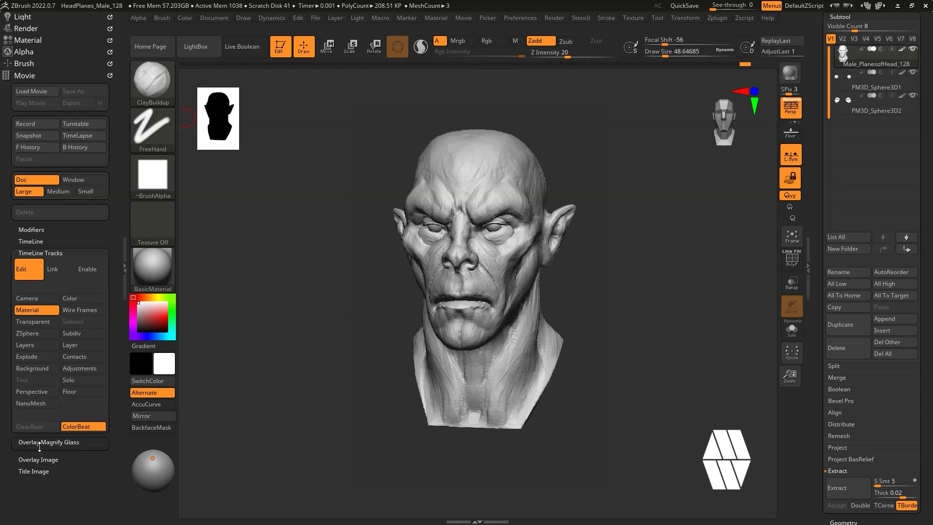
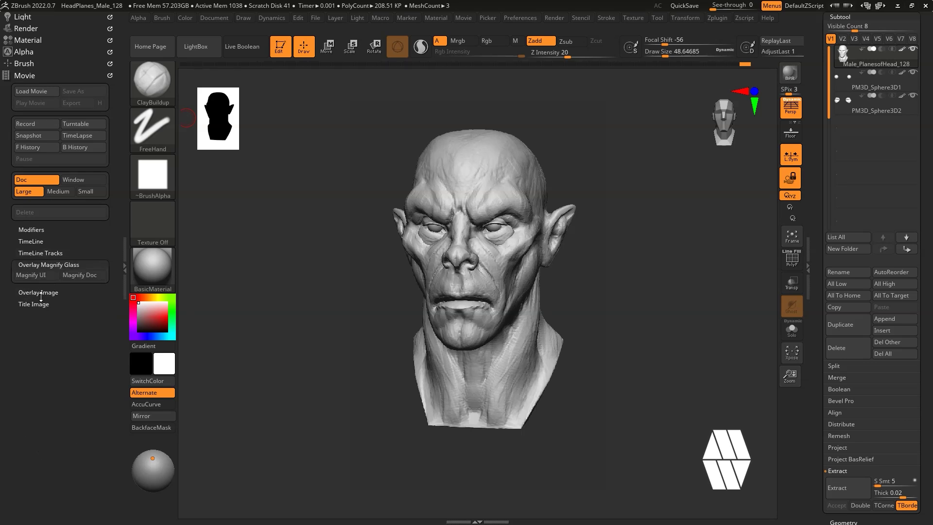
Set the movie title image's FadeIn and FadeOut times to 0 and the overlay image's opacity to 0.
click(36, 327)
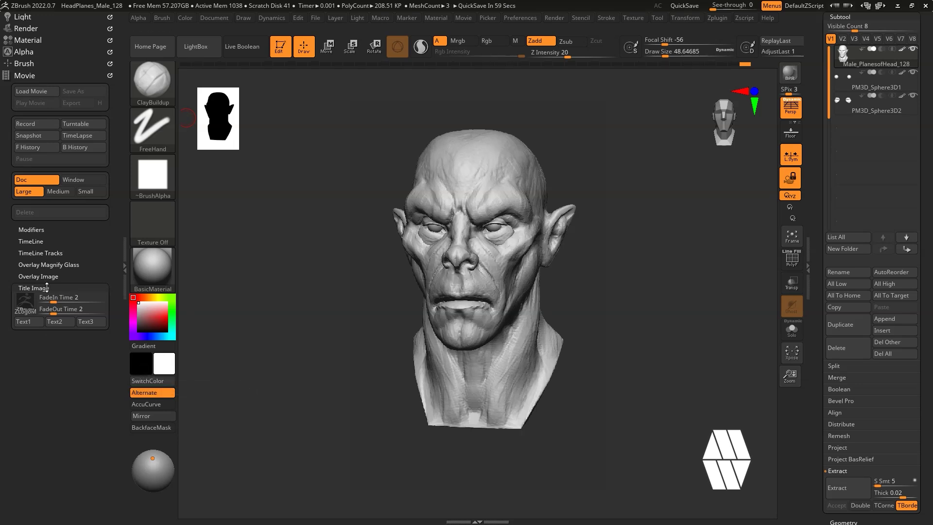
drag(61, 308, 40, 301)
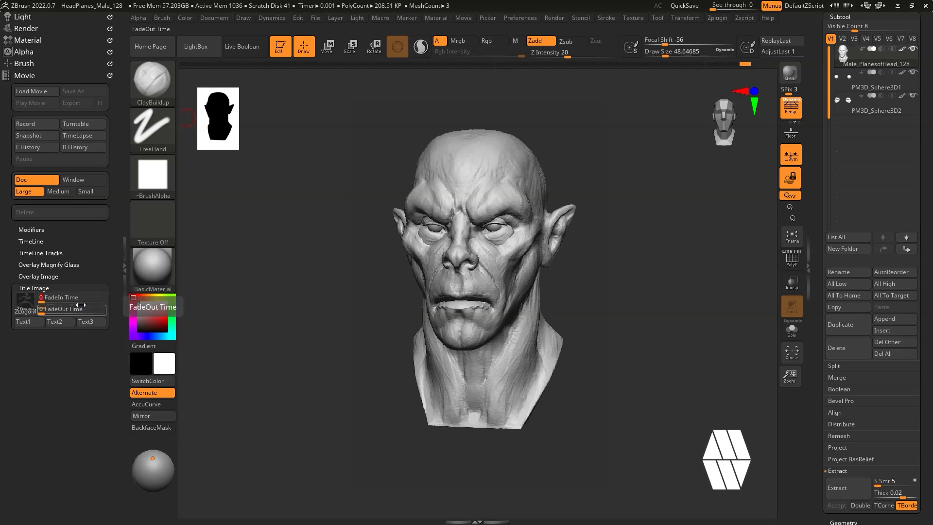
mouse_move(21, 305)
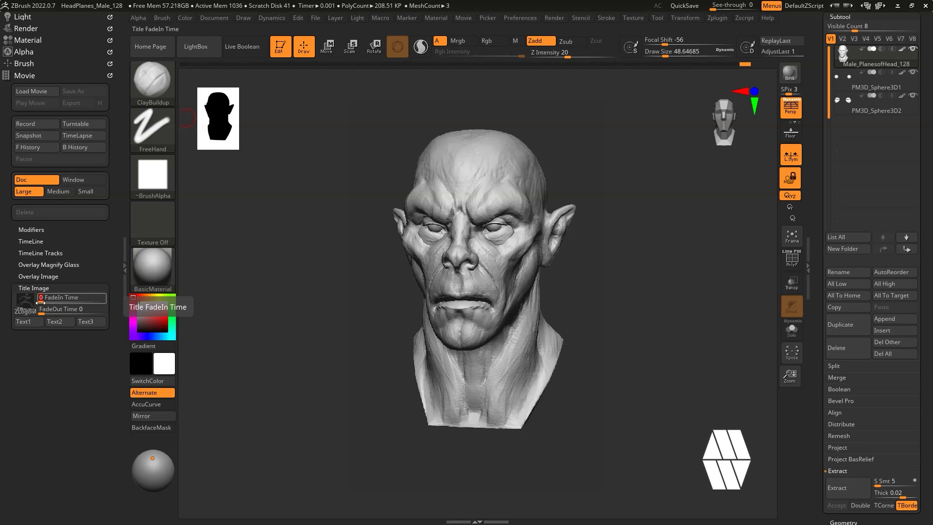
click(38, 277)
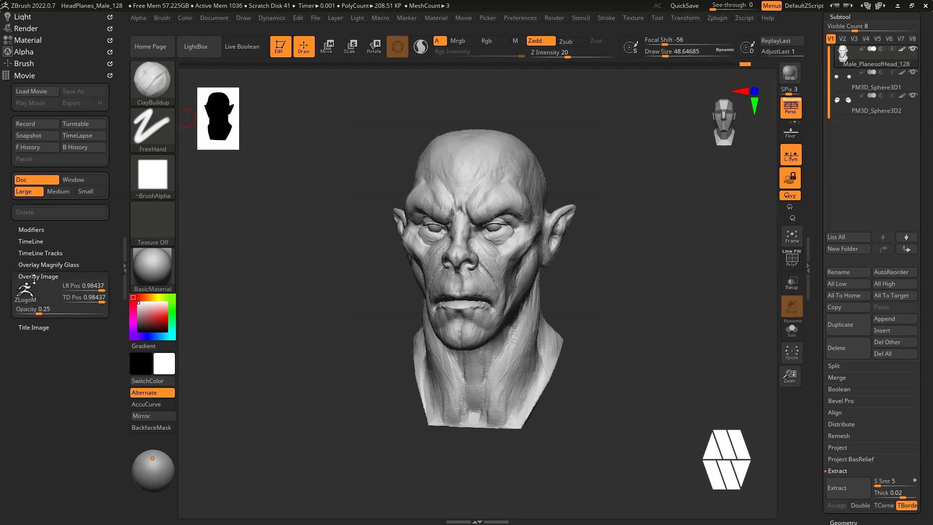
drag(39, 311, 11, 312)
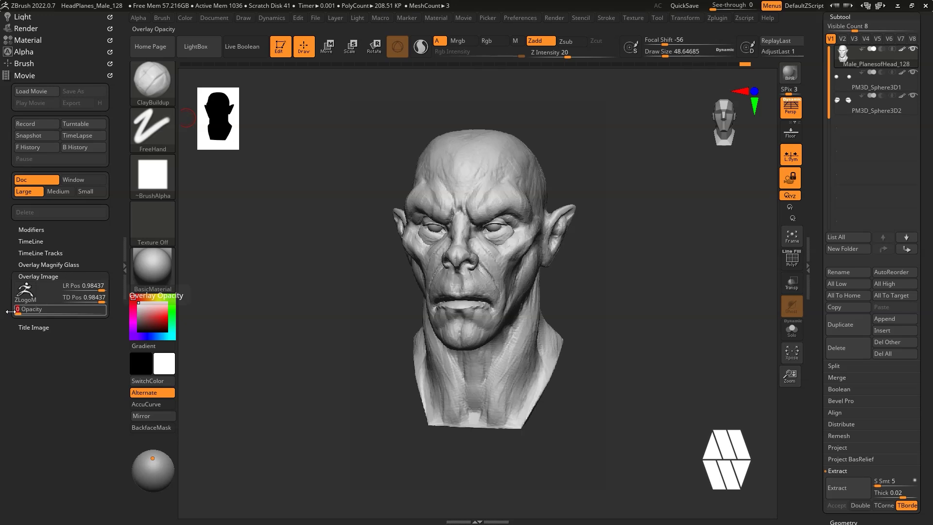
Set the Movie modifiers' Cursor Size to 0 and record the sculpt's undo history as a movie with F History.
click(24, 265)
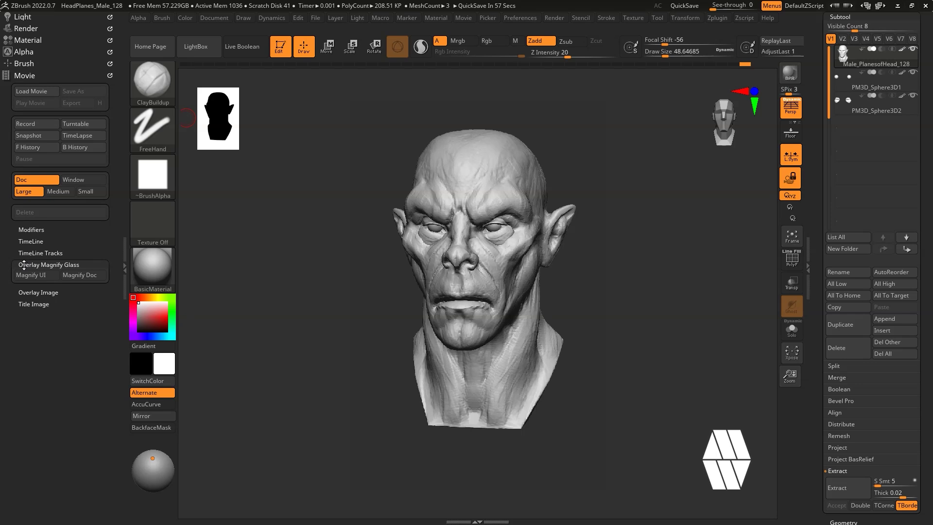
click(54, 254)
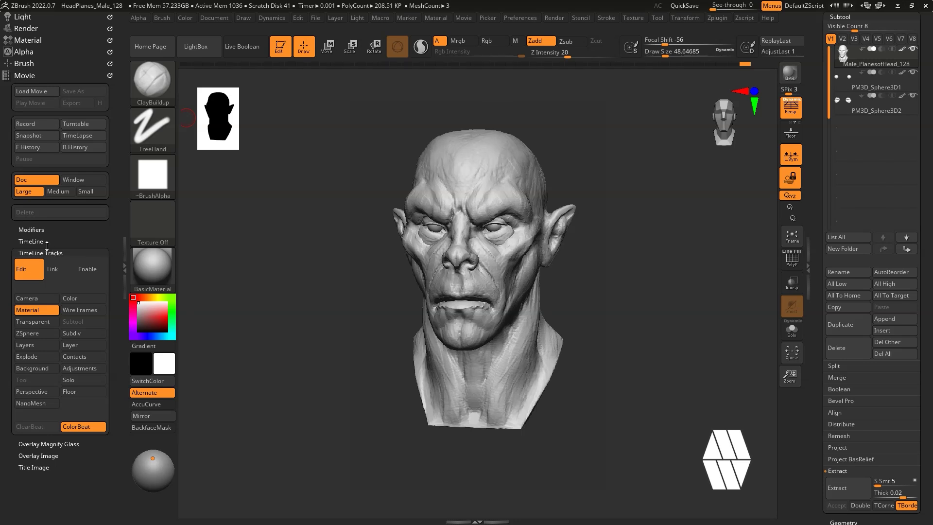
click(39, 242)
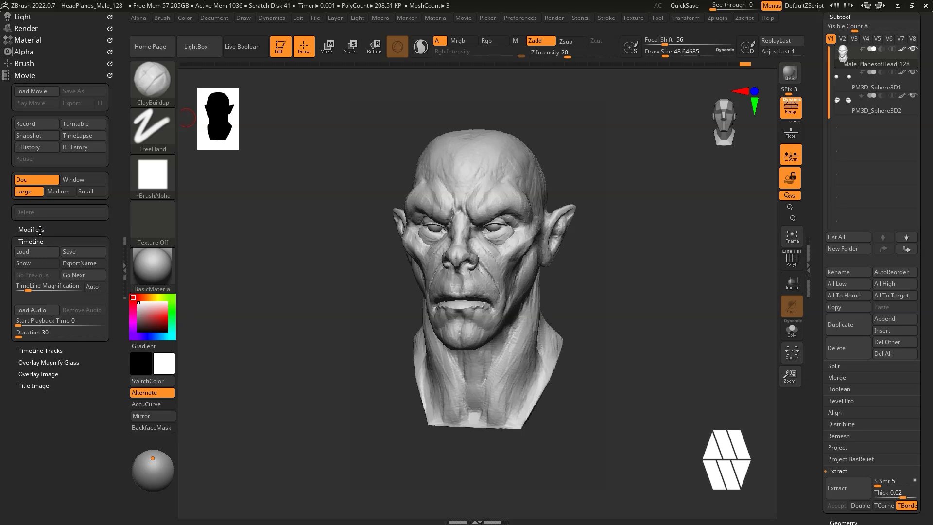
click(40, 230)
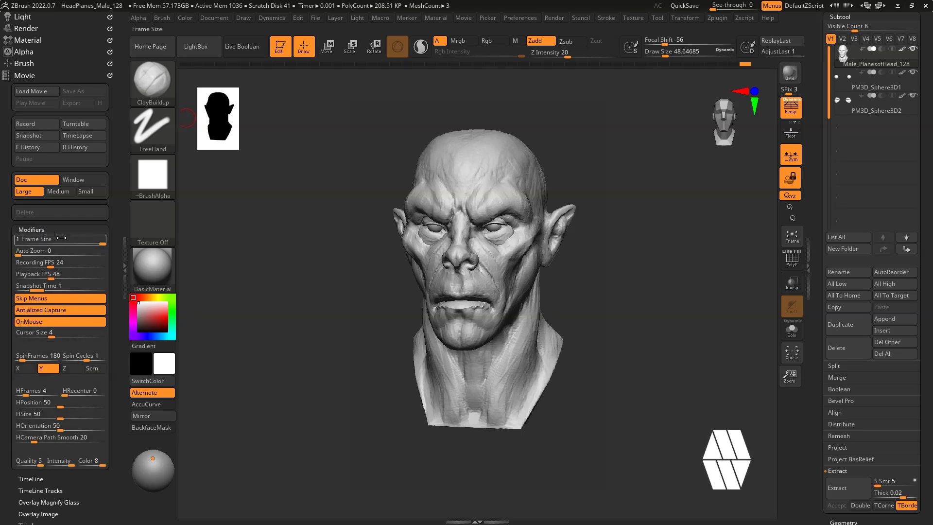
drag(112, 212, 12, 127)
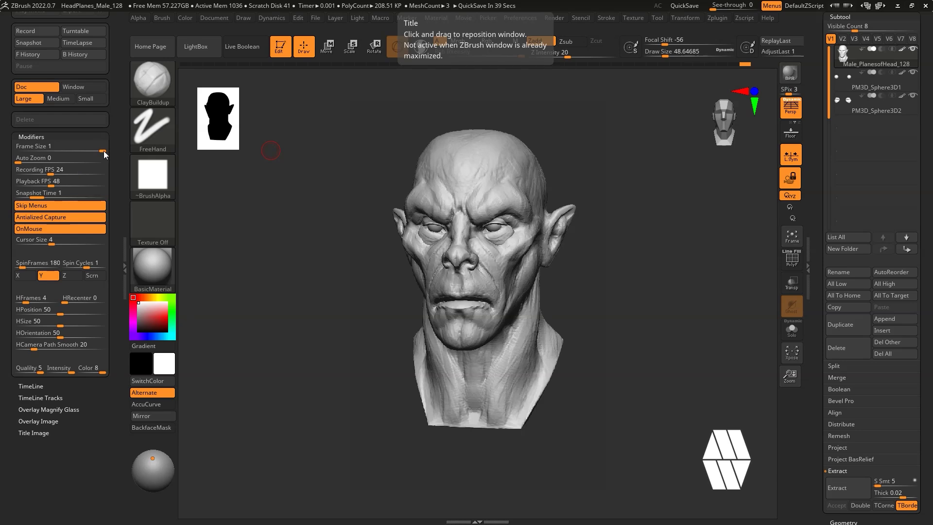
click(460, 17)
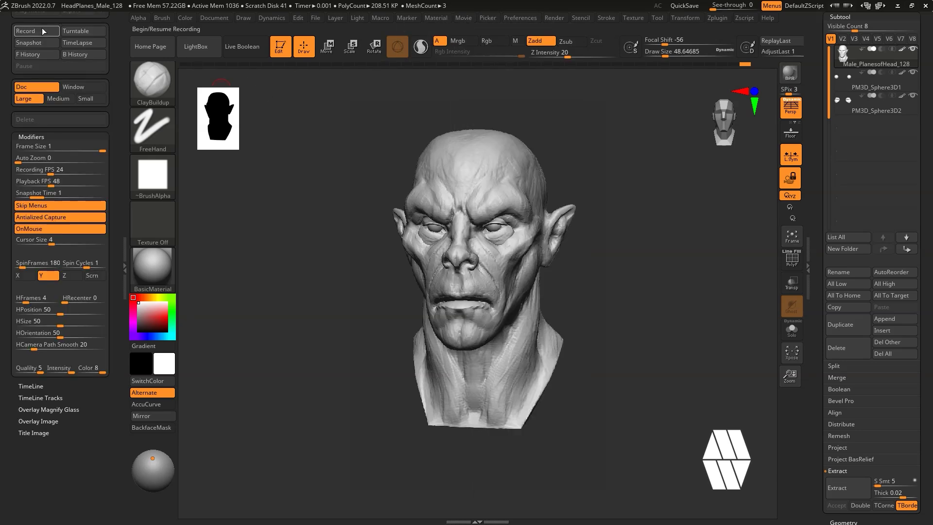
scroll(115, 48, up, 1)
scroll(114, 47, up, 2)
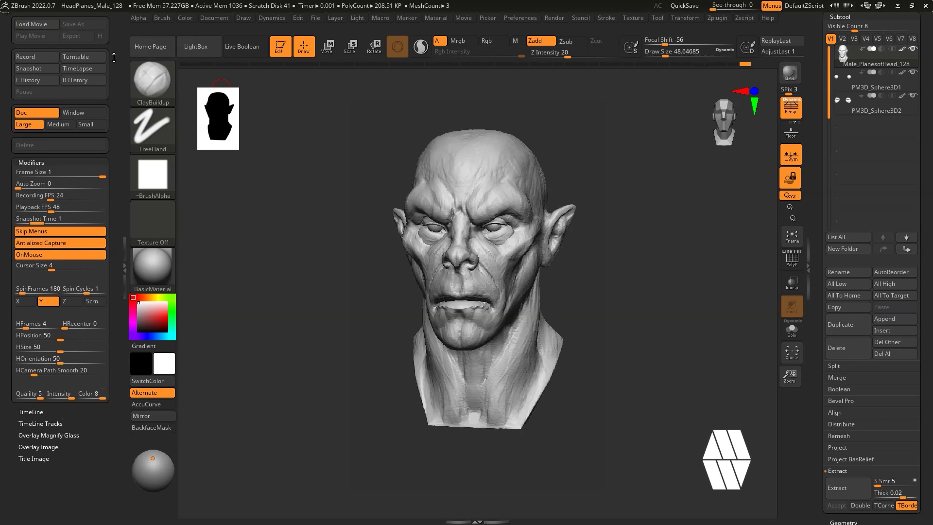
click(22, 88)
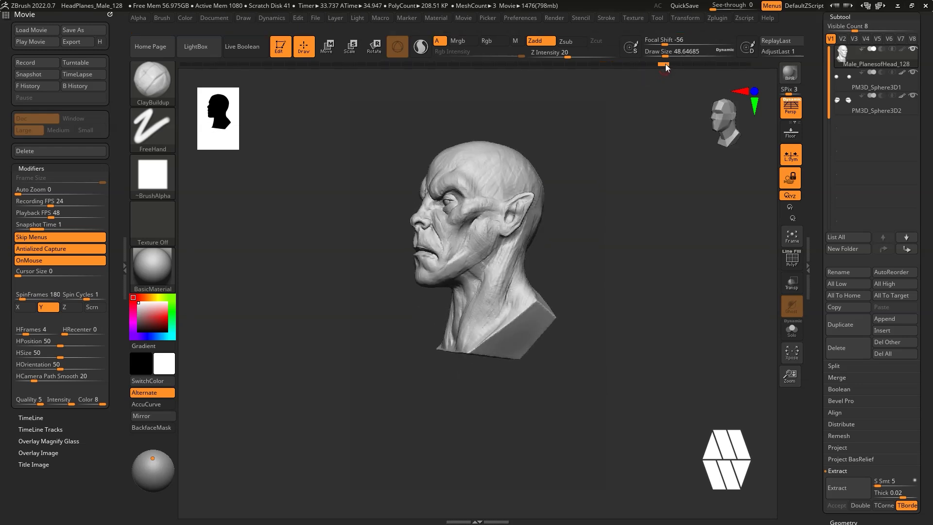
Scroll the undo history timeline to its latest steps.
drag(665, 64, 748, 62)
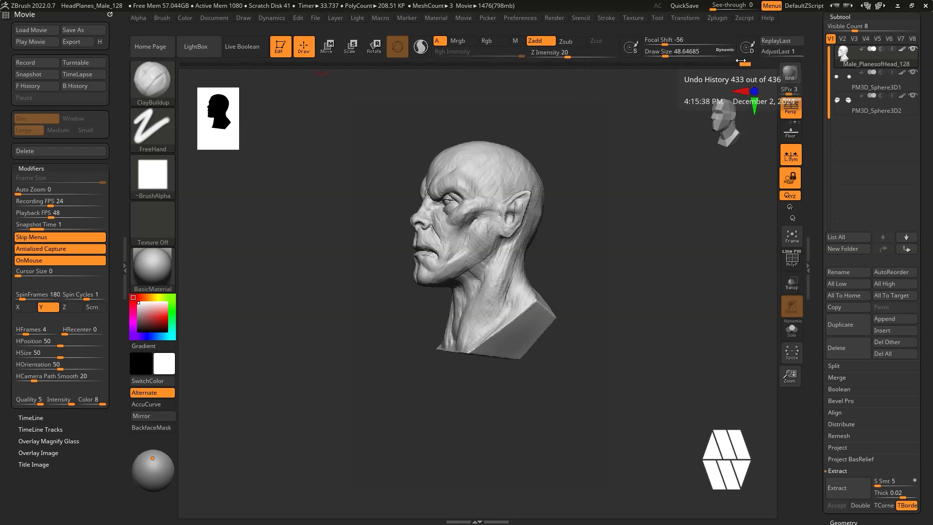
mouse_move(749, 62)
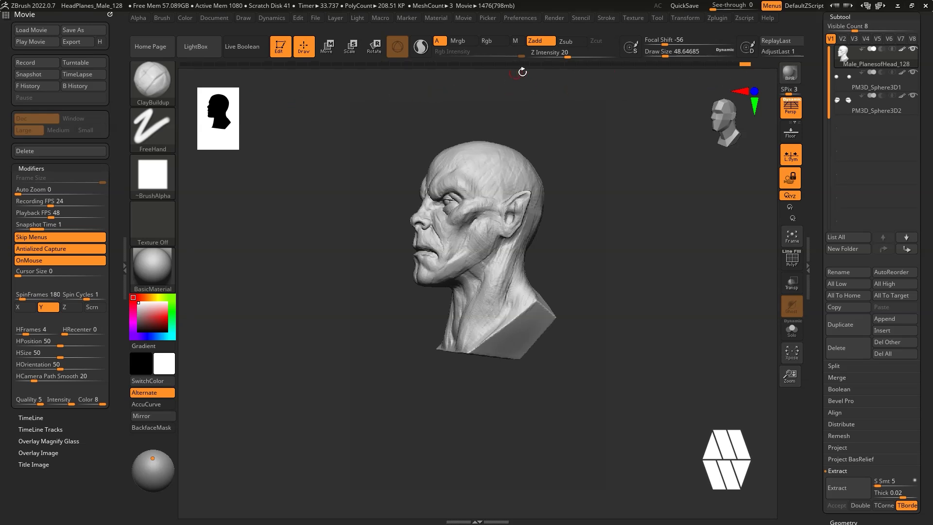
mouse_move(521, 64)
Restore the stored Cust1 camera view of the creature head.
click(215, 18)
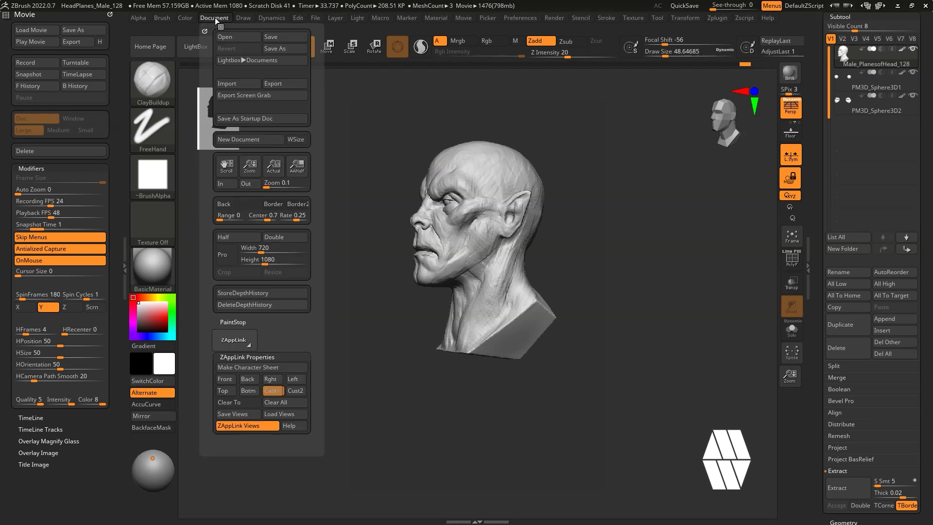
click(274, 392)
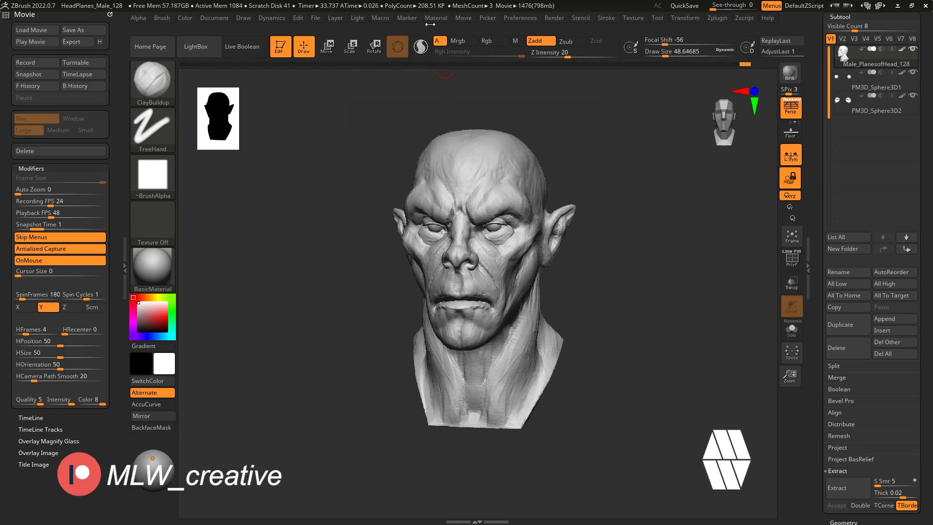
Play the recorded history movie and delete it without saving.
click(458, 18)
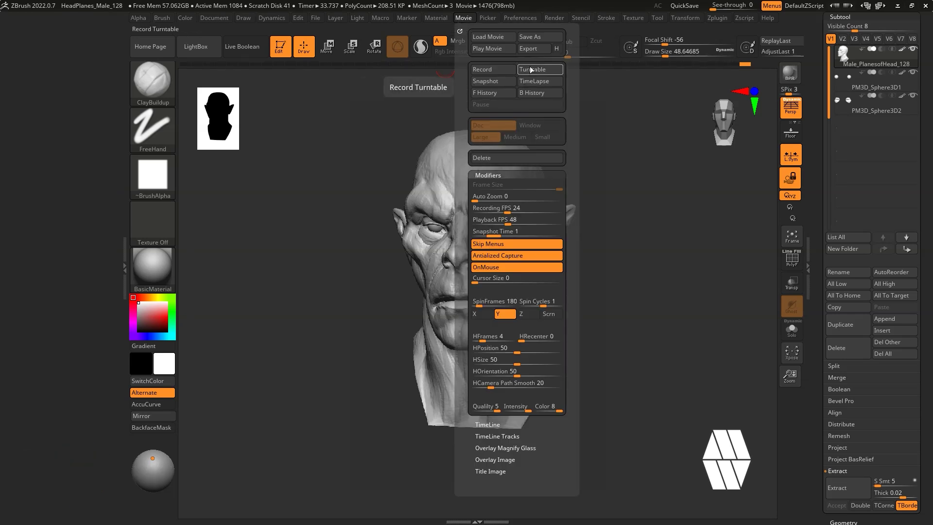
click(496, 51)
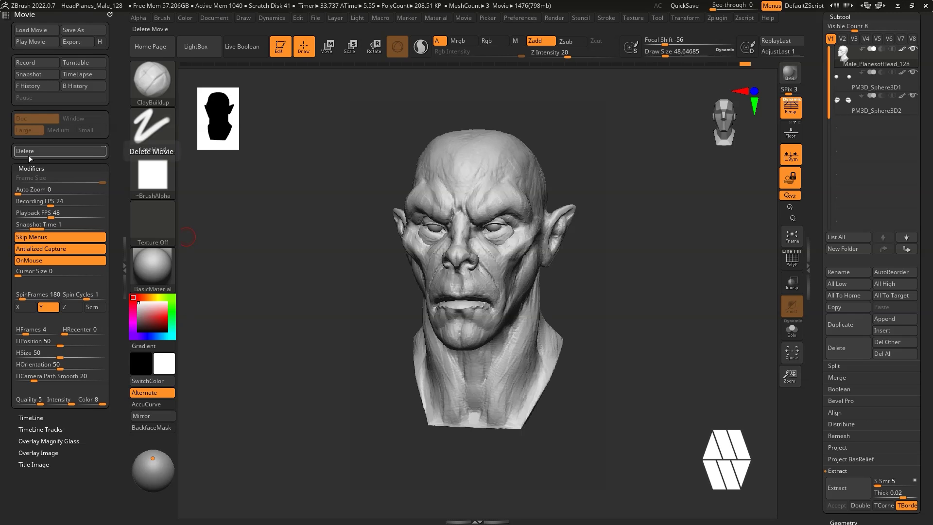
click(28, 155)
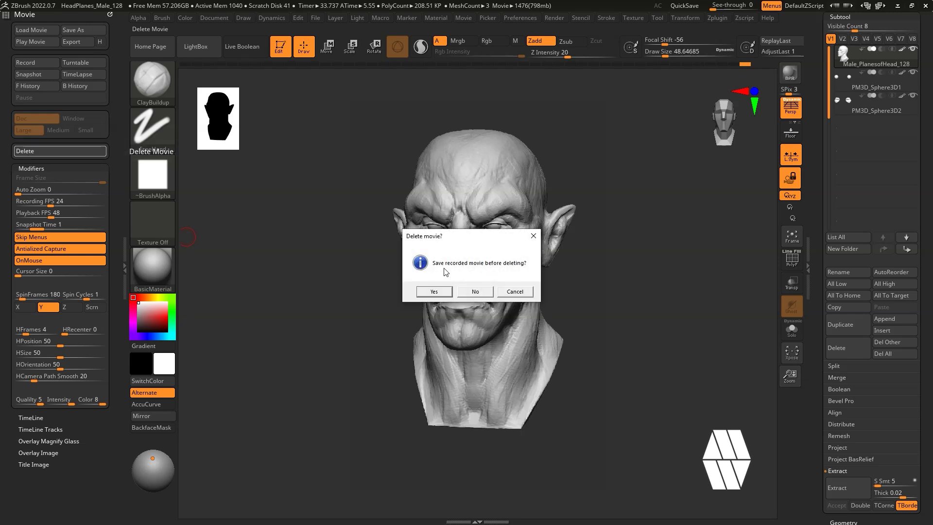
click(475, 293)
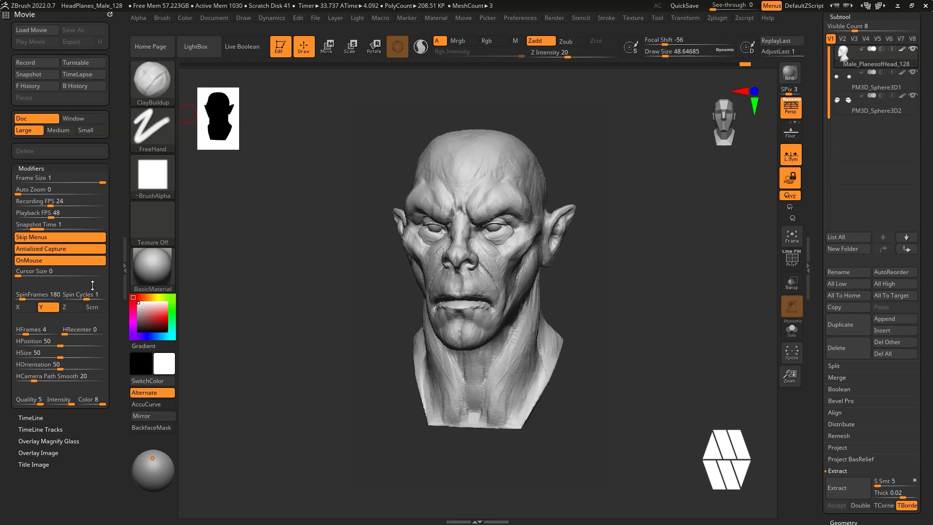
Set the Movie modifiers' HCamera Path Smooth to 1 and HOrientation, HSize and HPosition to 0.
click(31, 382)
text(1)
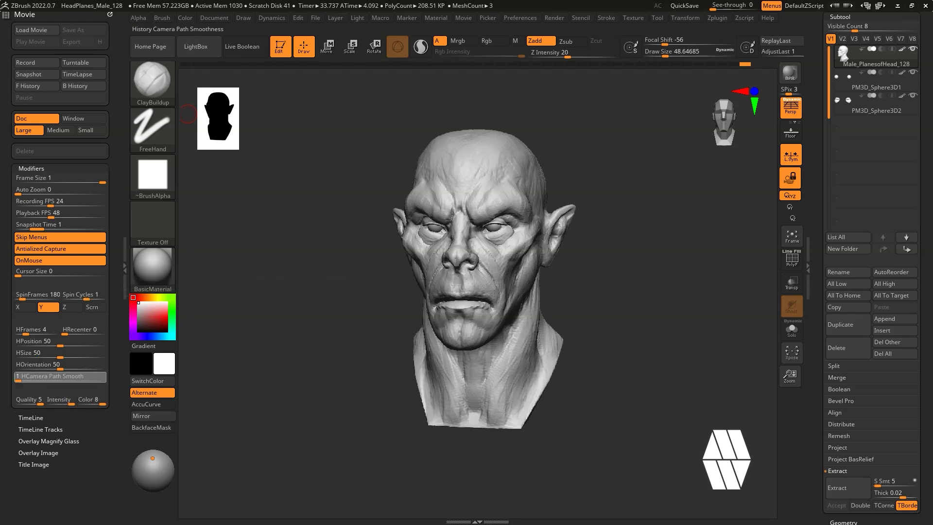
key(Return)
drag(47, 367, 17, 352)
click(46, 340)
text(0)
key(Return)
Set the Movie modifiers' SpinFrames to 1, Spin Cycles to 0 and Cursor Size to 0.
click(20, 295)
text(1)
click(80, 297)
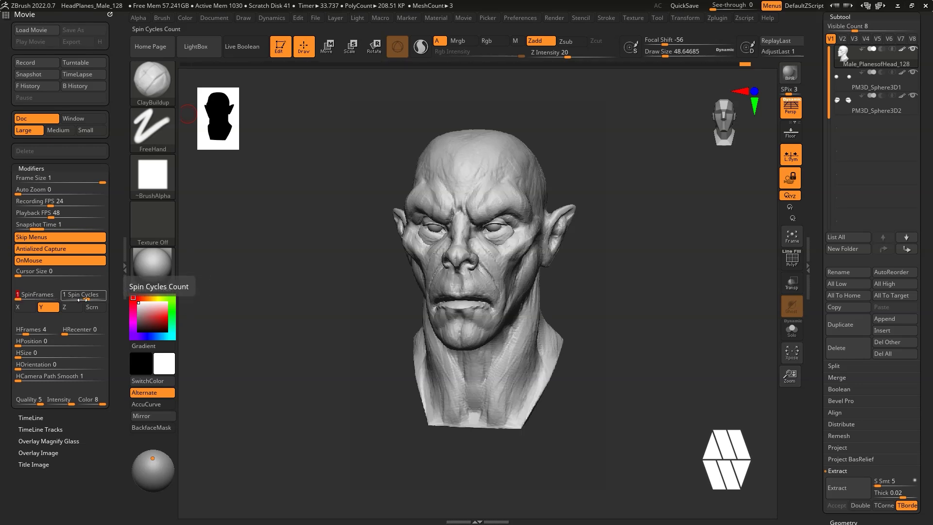
text(0)
key(Return)
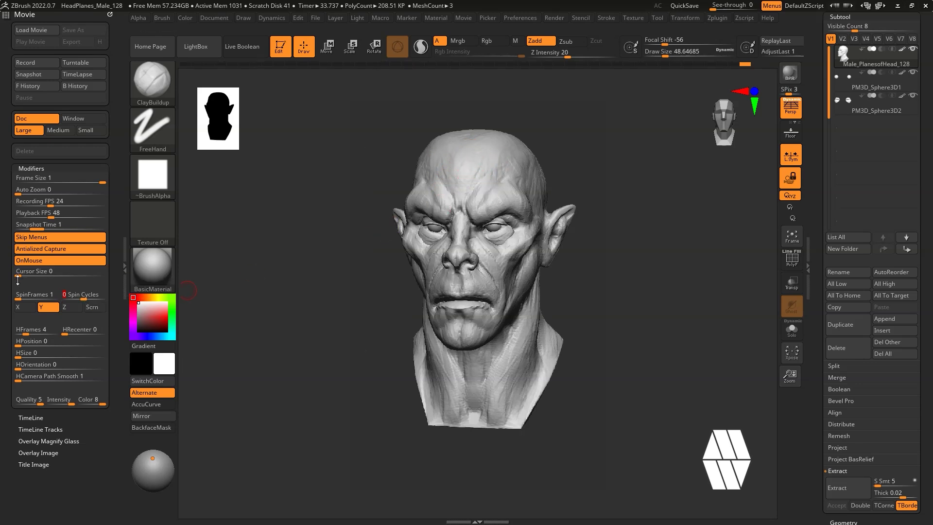
mouse_move(17, 278)
mouse_down()
mouse_move(45, 275)
mouse_move(3, 272)
mouse_up()
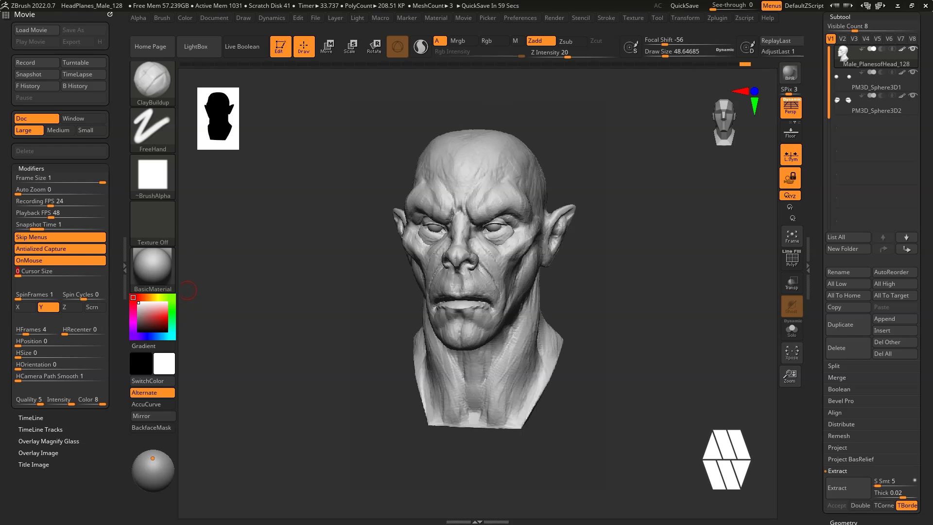
Record the head's sculpting history with F History as a test movie, play it and discard it without saving.
click(22, 86)
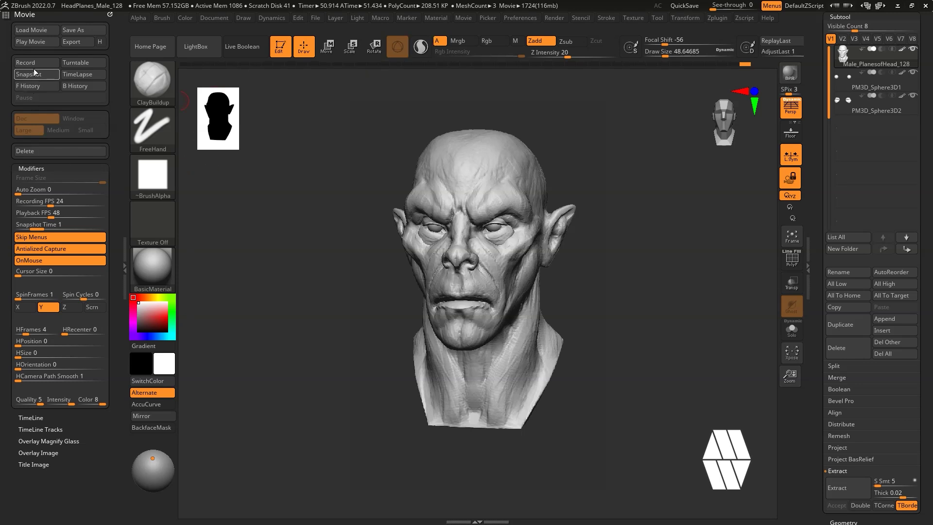
click(34, 43)
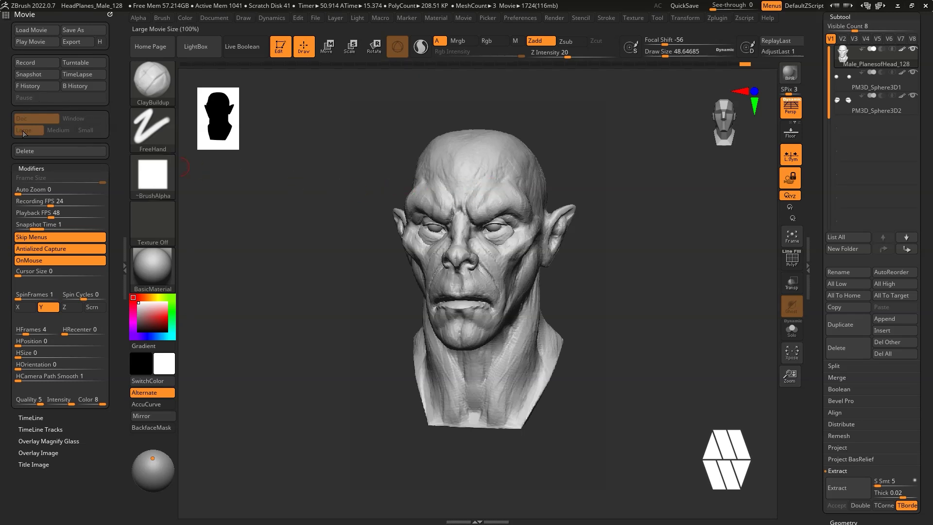
click(23, 151)
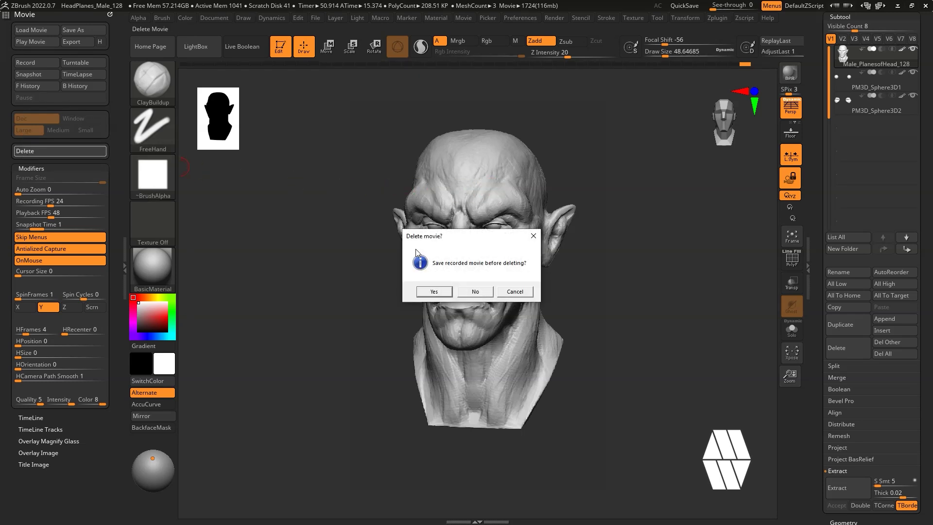
click(468, 292)
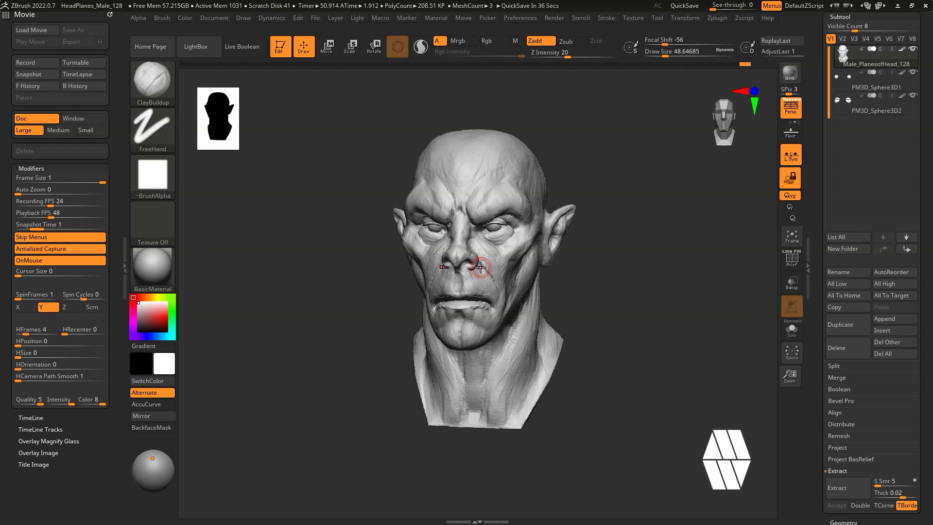
Select the PM3D_Sphere3D2 eyelid subtool and record its undo history in reverse with B History.
drag(480, 266, 521, 261)
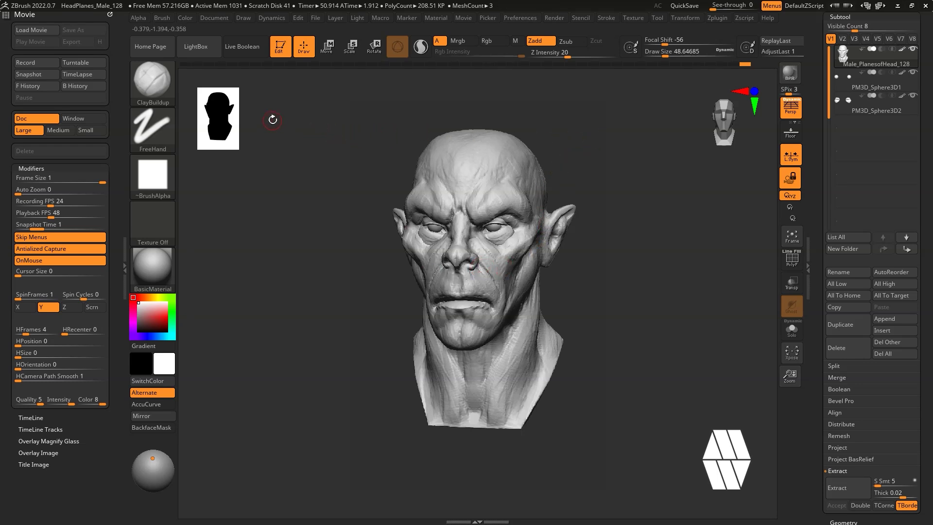
mouse_move(843, 106)
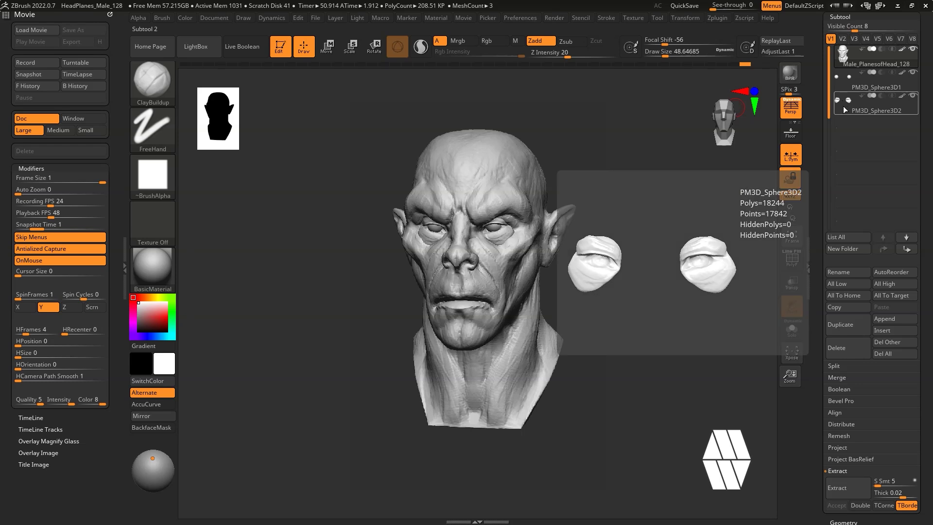
click(843, 106)
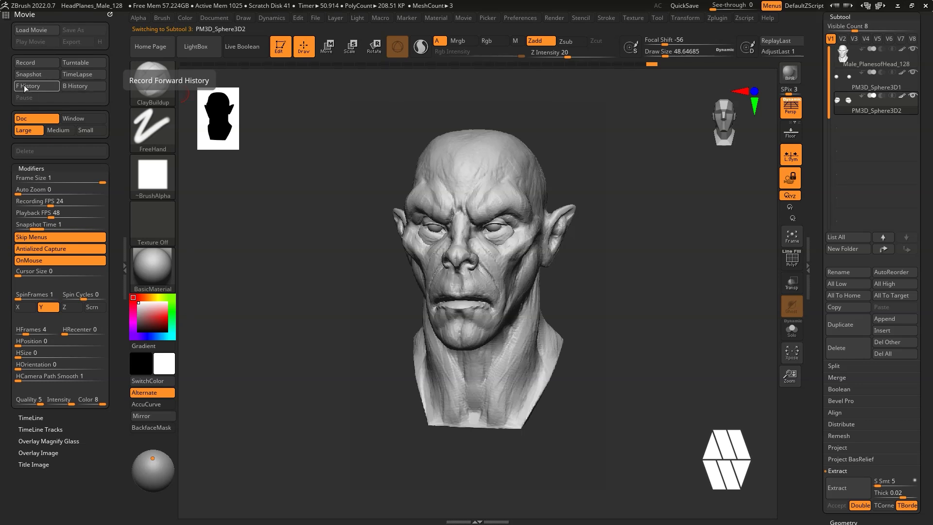
click(74, 86)
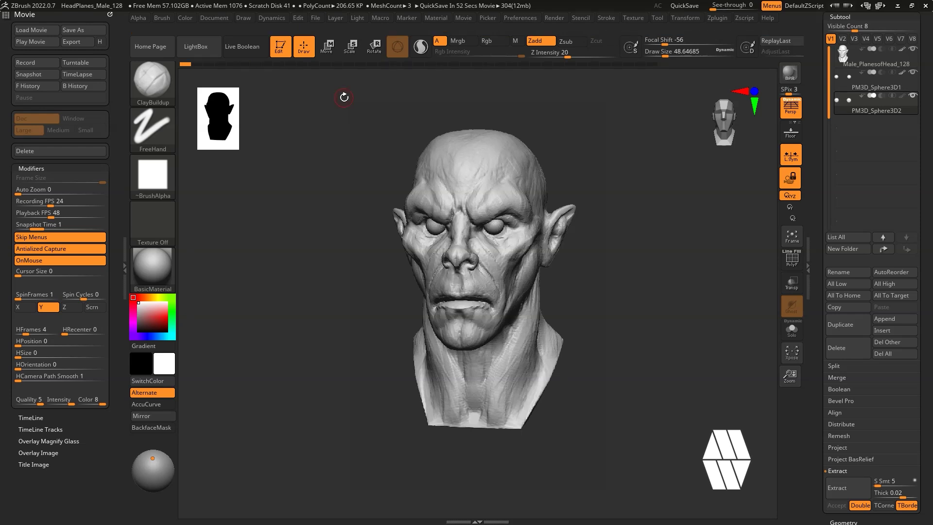
Hide the PM3D_Sphere3D2 subtool, select PM3D_Sphere3D1 and record its undo history in reverse with B History.
click(914, 97)
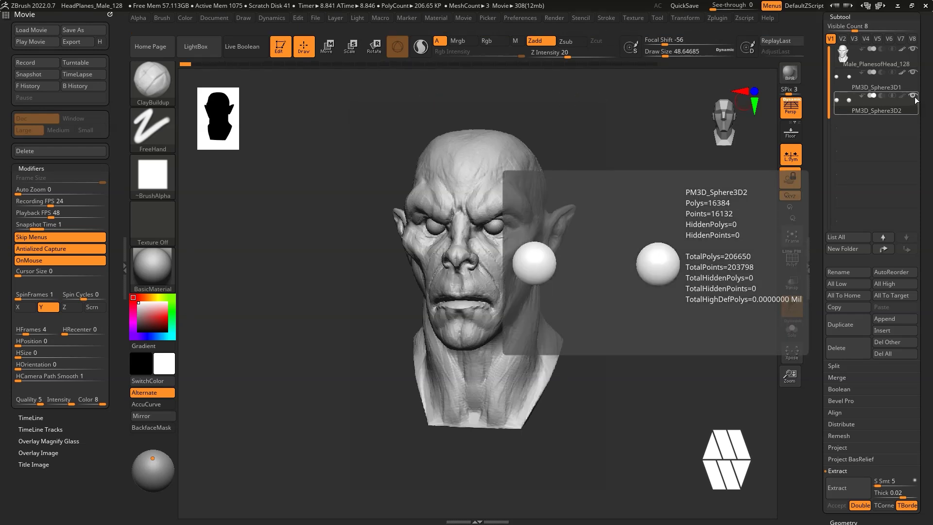
click(913, 96)
click(914, 97)
click(912, 88)
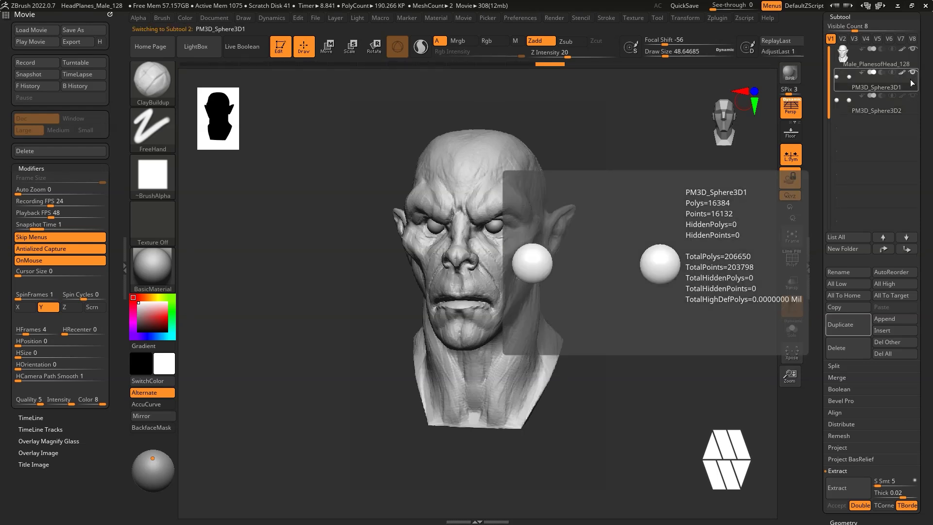
click(73, 86)
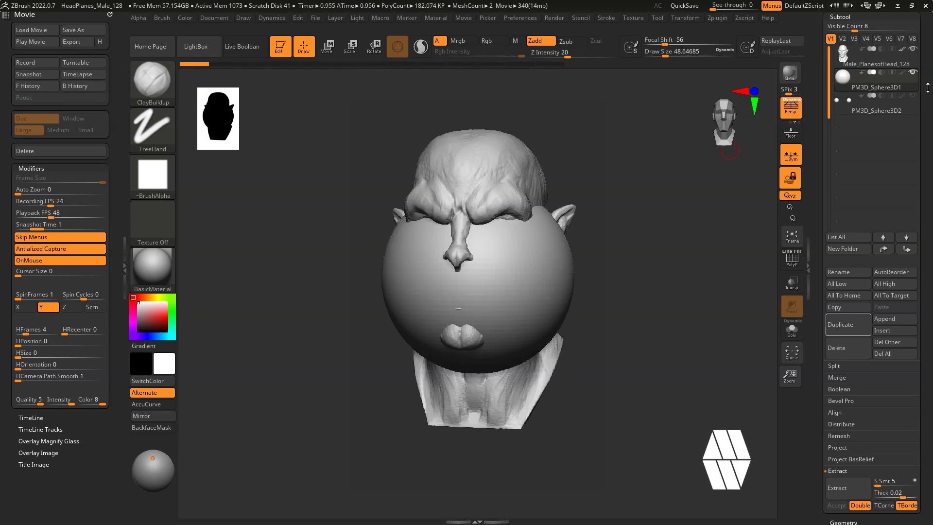
Return the head's undo history to its latest state, then show PM3D_Sphere3D1 and restore its latest history state.
mouse_move(911, 63)
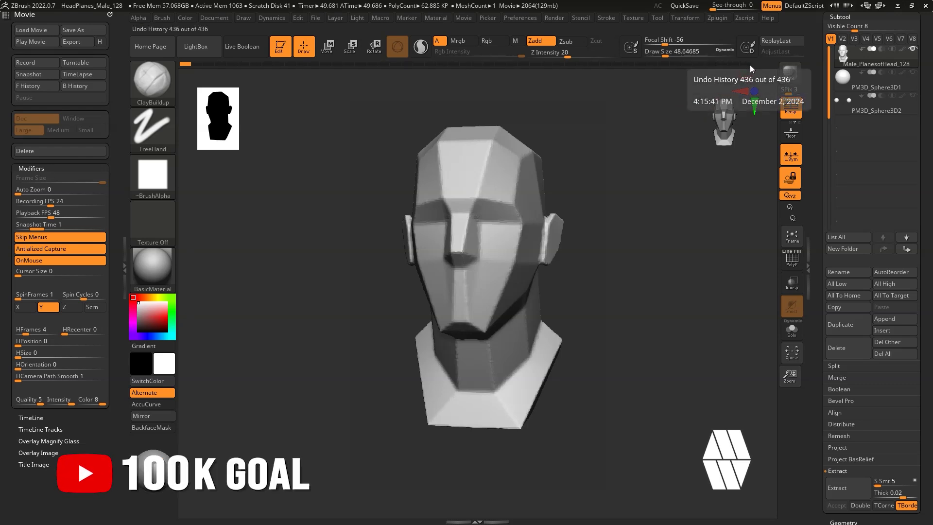
click(759, 63)
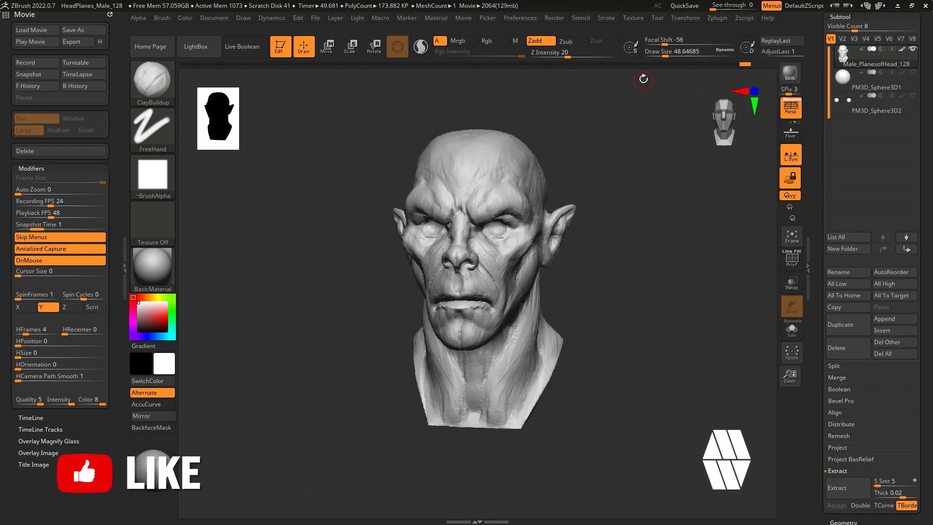
click(913, 73)
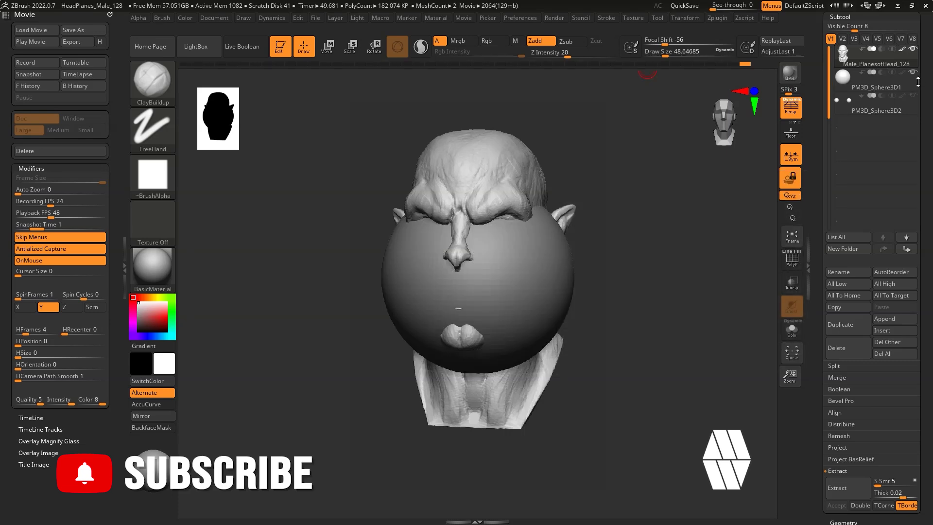
click(918, 86)
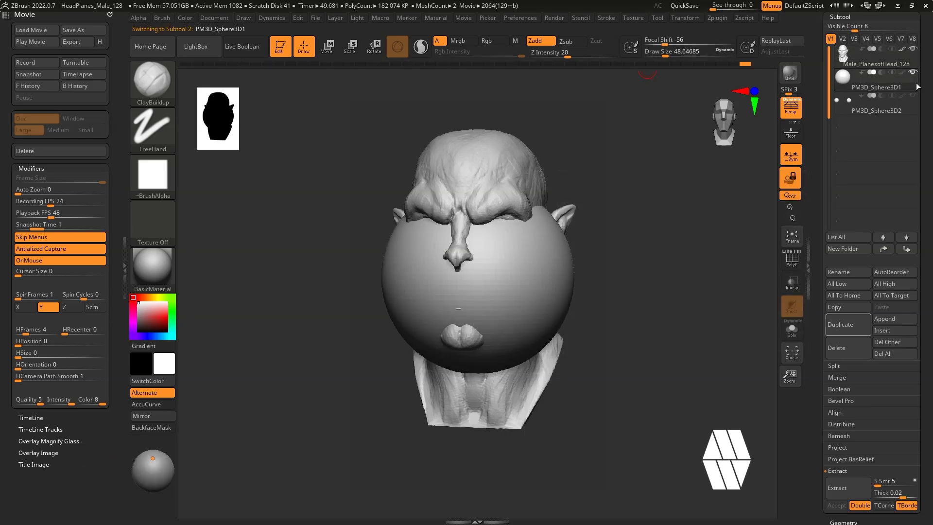
mouse_move(545, 66)
click(547, 64)
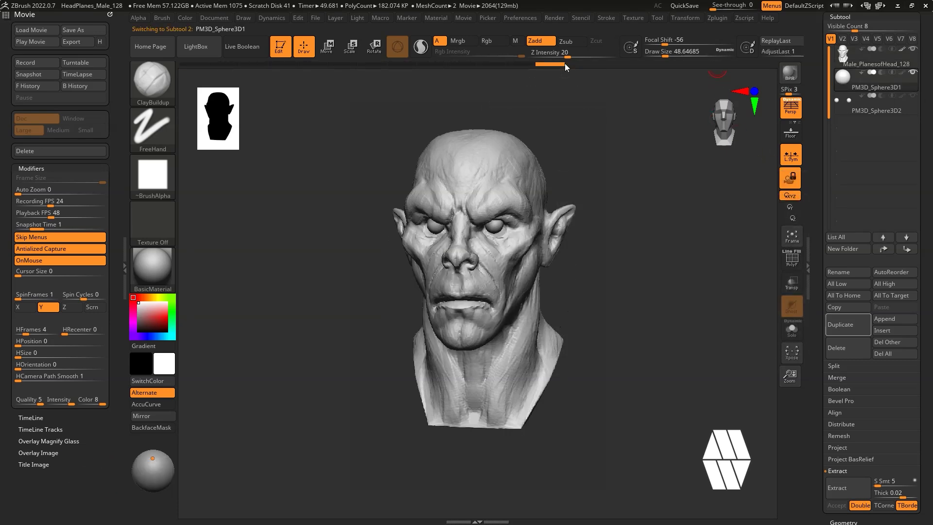
Show and select the PM3D_Sphere3D2 subtool and return its undo history to the latest state.
mouse_move(912, 110)
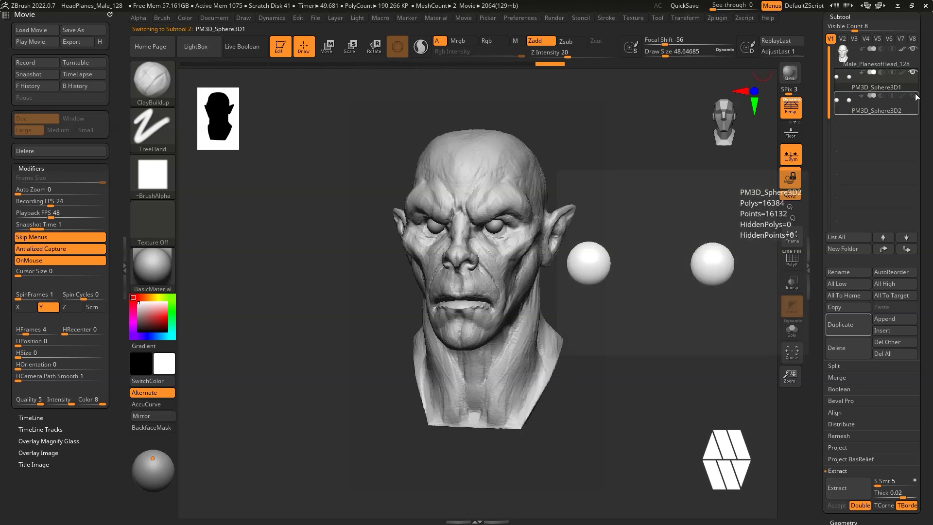
click(911, 106)
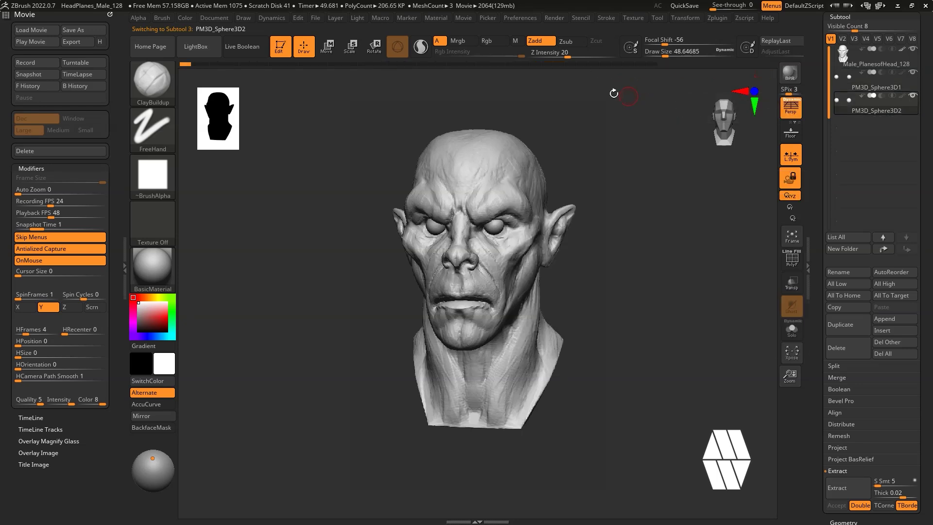
click(653, 65)
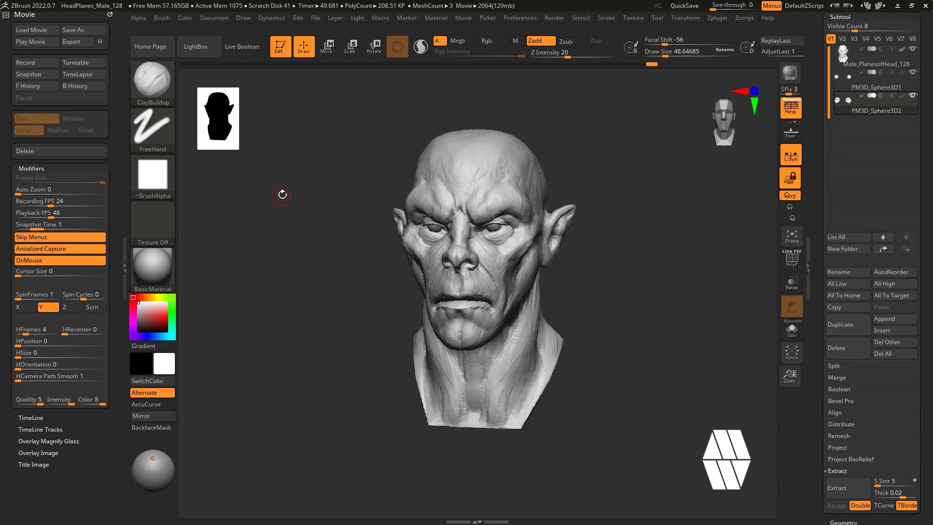
Export the recorded movie at highest quality as 01 in MPG format to the Timelapse_Tutorial folder.
click(103, 45)
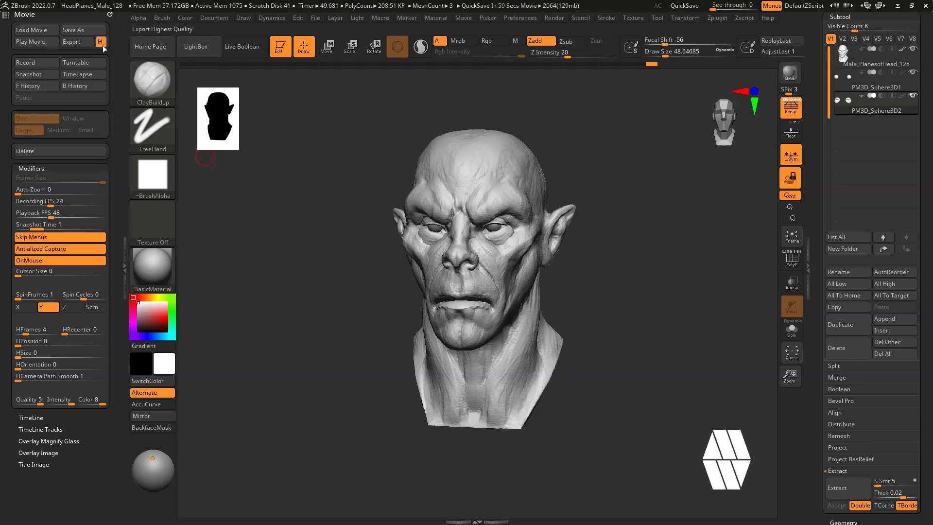
click(74, 43)
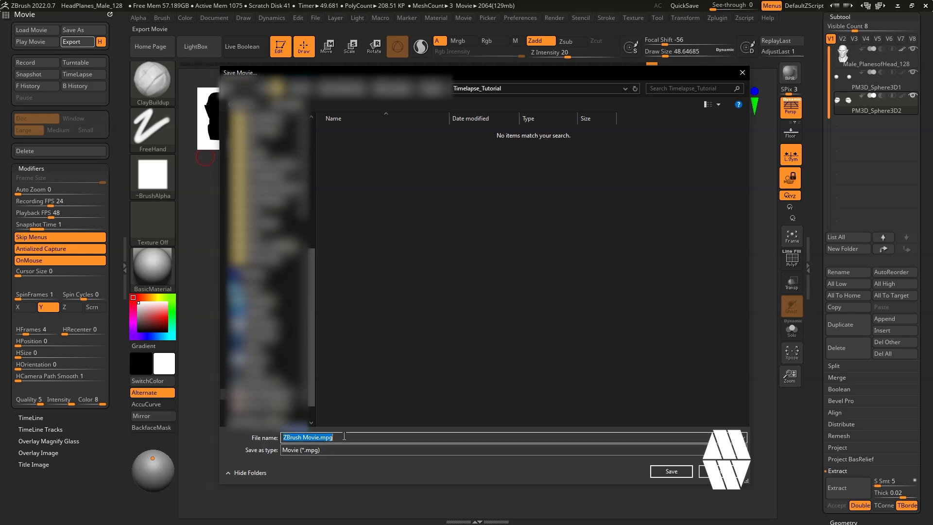
key(BackSpace)
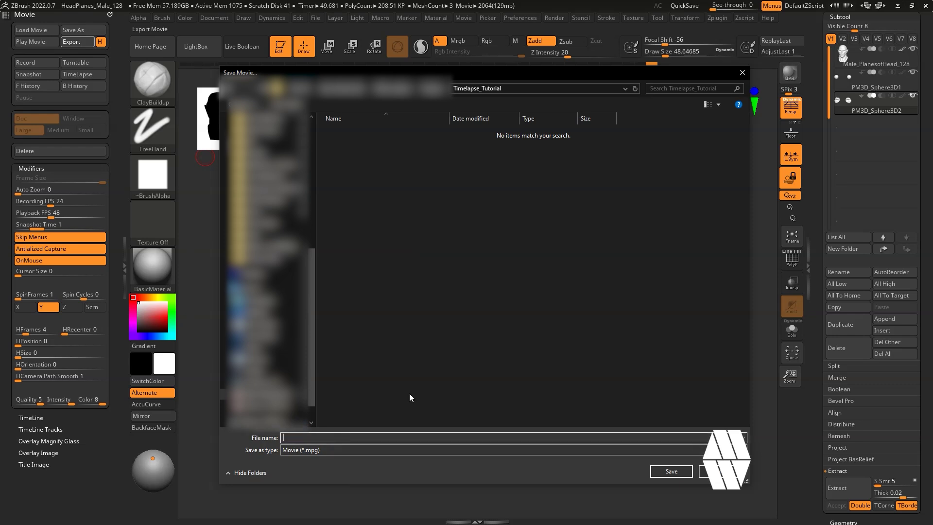
text(01)
click(671, 471)
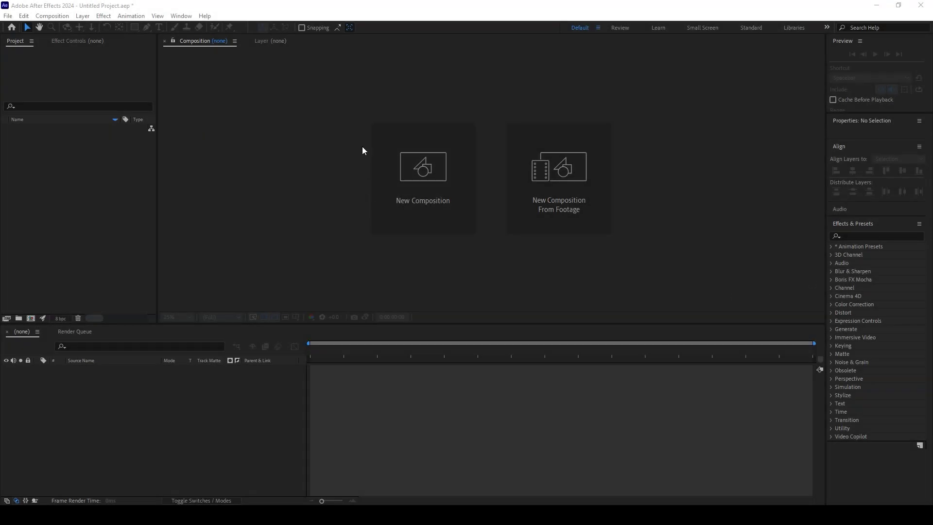
Switch to After Effects, import 01.mpg from the Timelapse_Tutorial folder and create a composition from that footage.
click(378, 14)
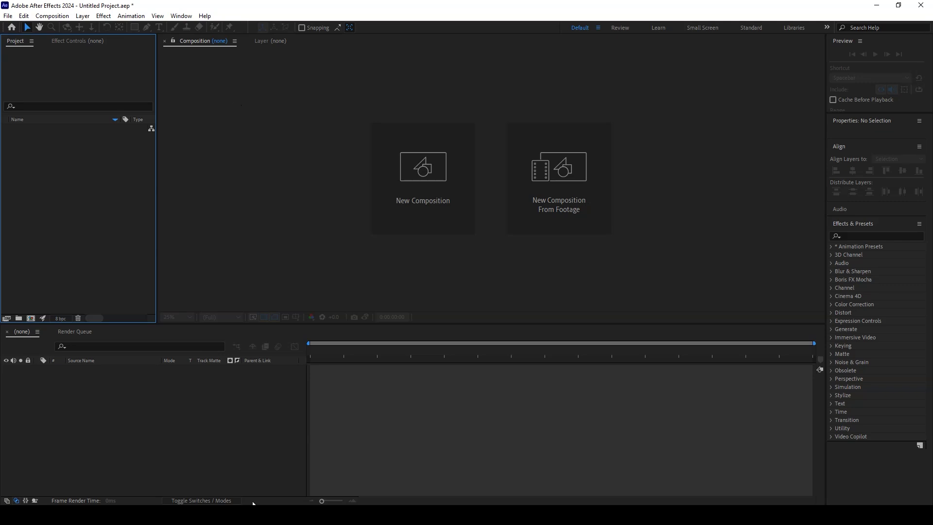
key(alt+Tab)
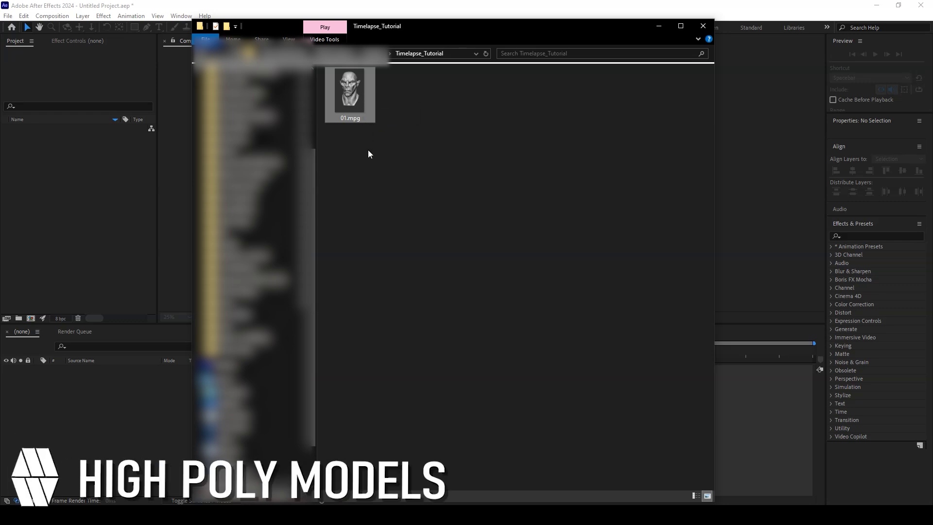
drag(352, 110, 86, 218)
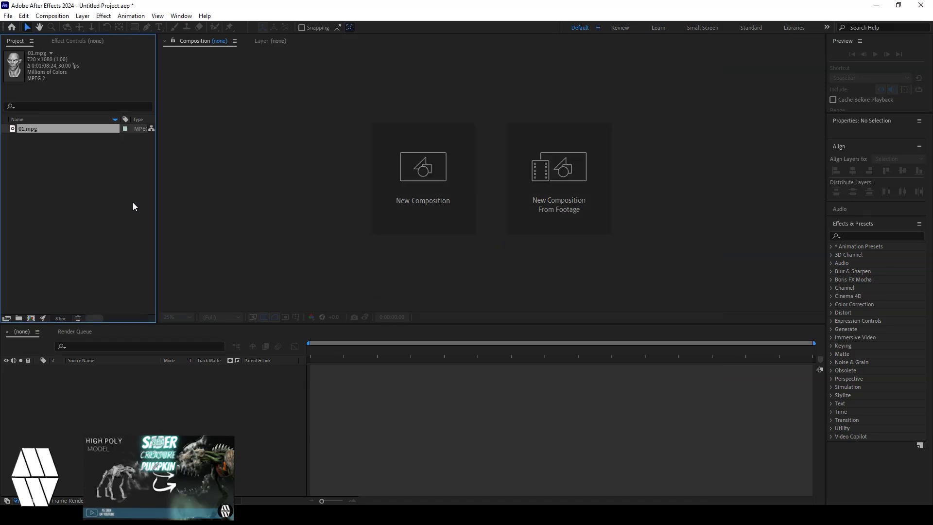
drag(35, 132, 31, 318)
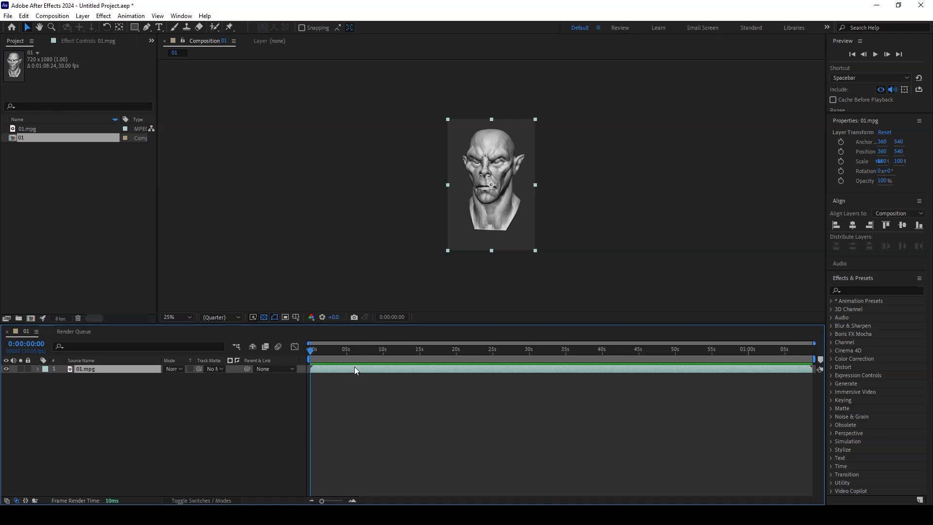
right_click(355, 366)
mouse_move(406, 133)
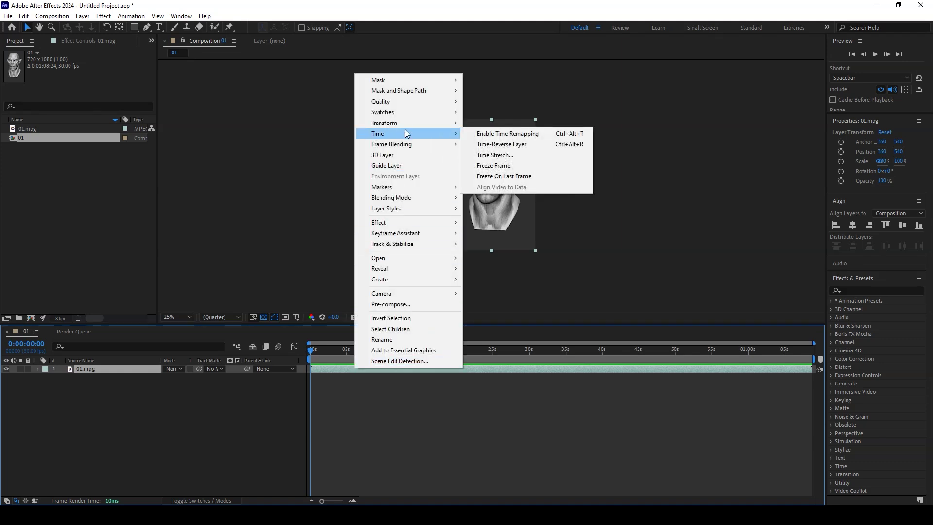
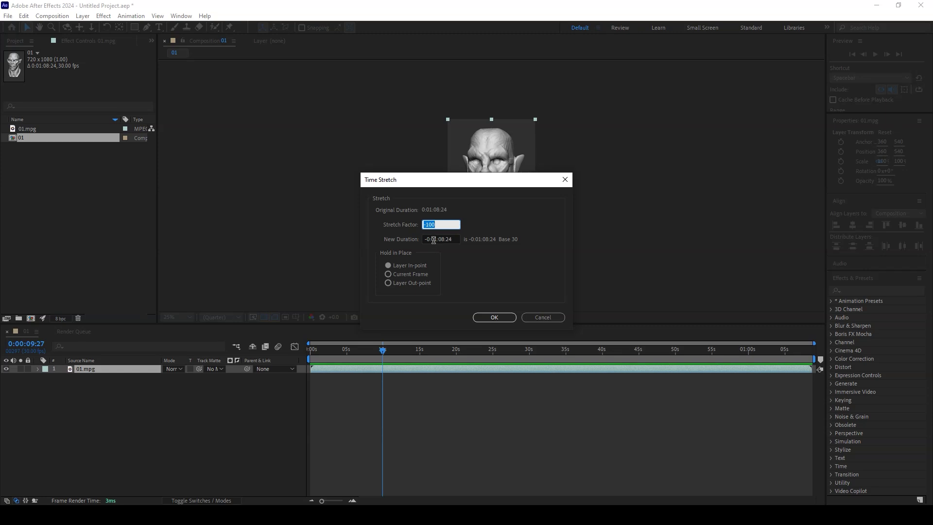
click(435, 239)
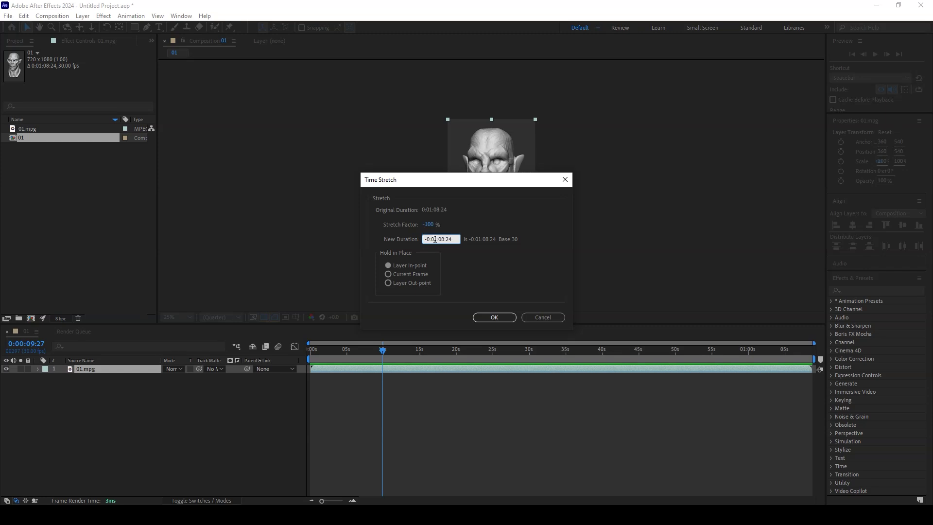
click(552, 319)
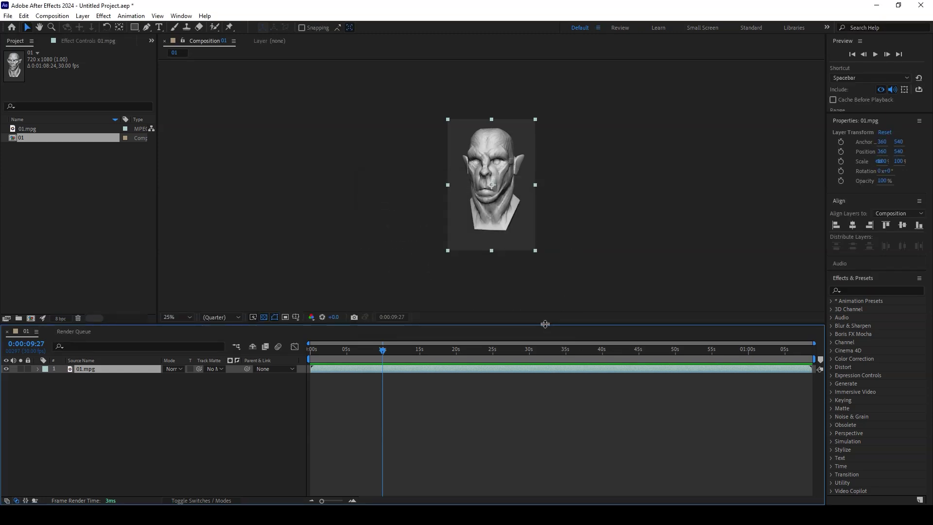
key(Home)
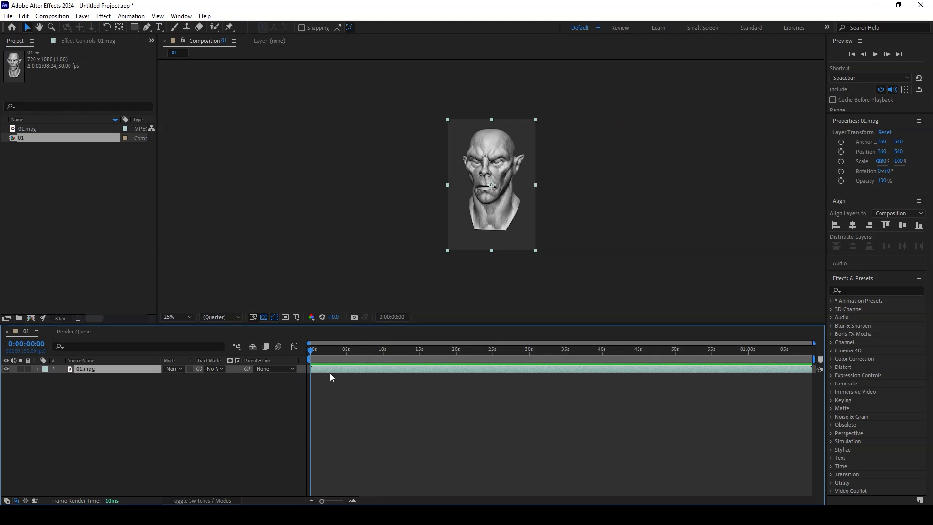
Time-stretch the 01.mpg layer to a new duration of 0:00:10:00 and briefly preview the playback.
right_click(326, 371)
right_click(326, 370)
mouse_move(418, 136)
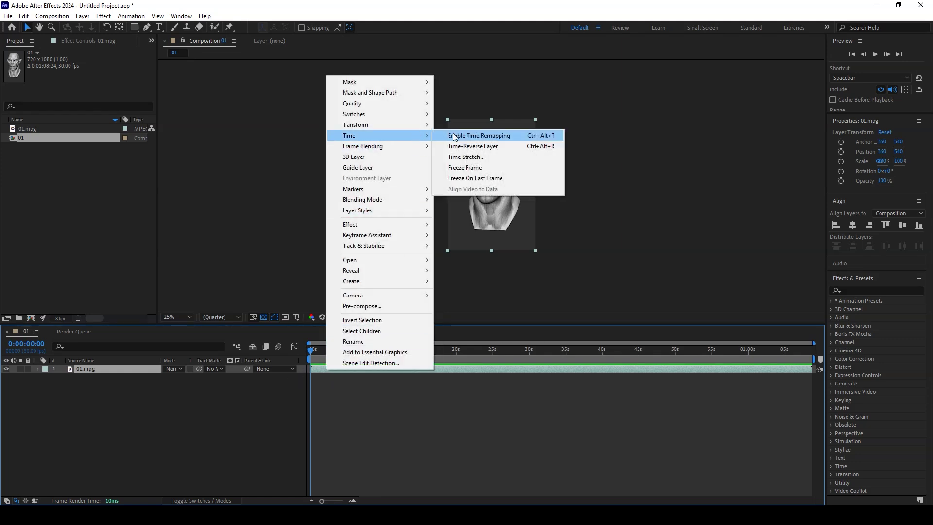
click(474, 157)
click(436, 240)
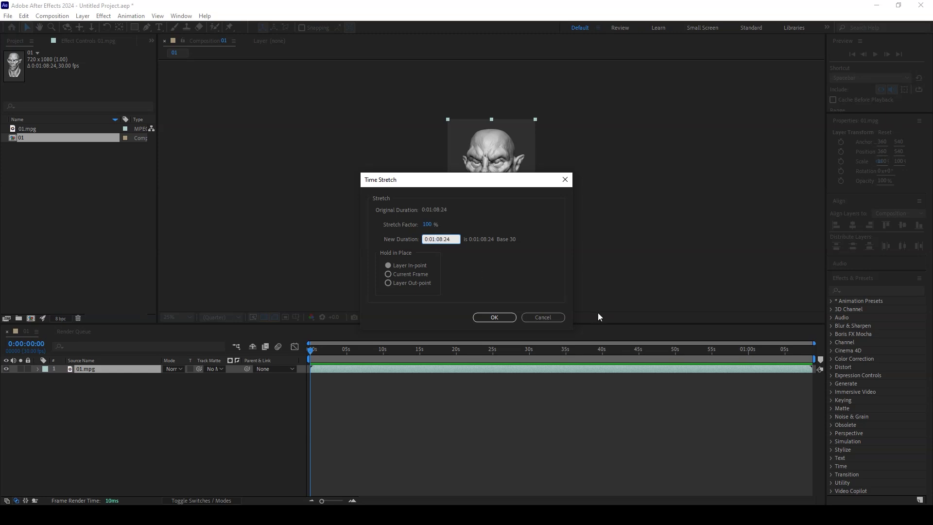
key(BackSpace)
text(0)
key(Delete)
key(Delete)
key(Delete)
text(:10)
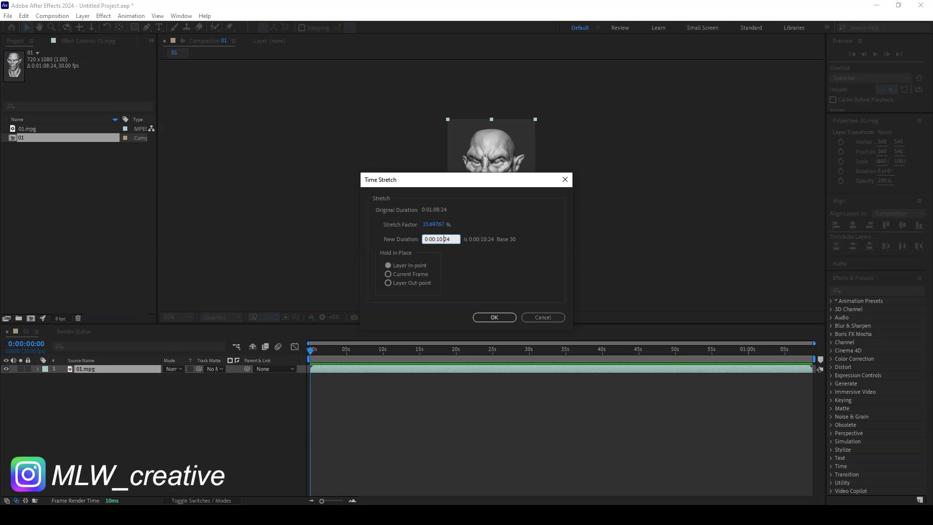
key(BackSpace)
key(BackSpace)
text(00)
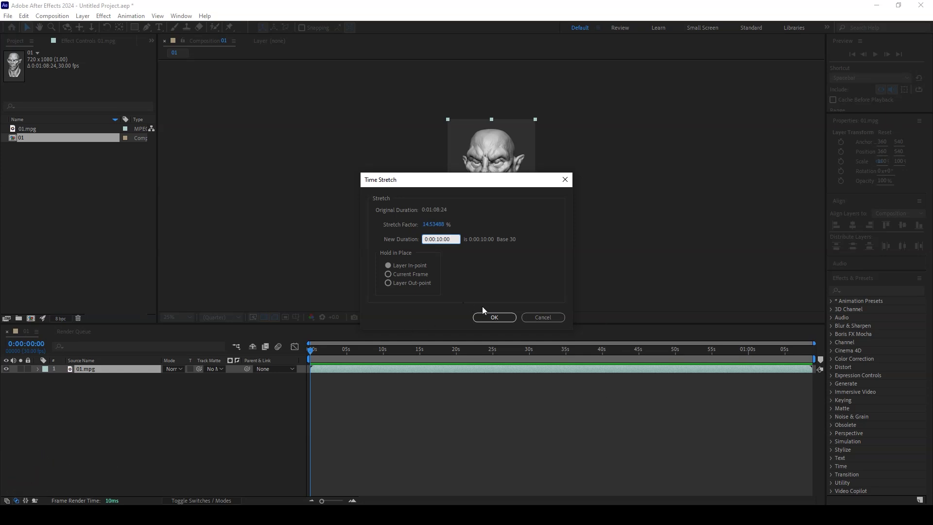
click(500, 320)
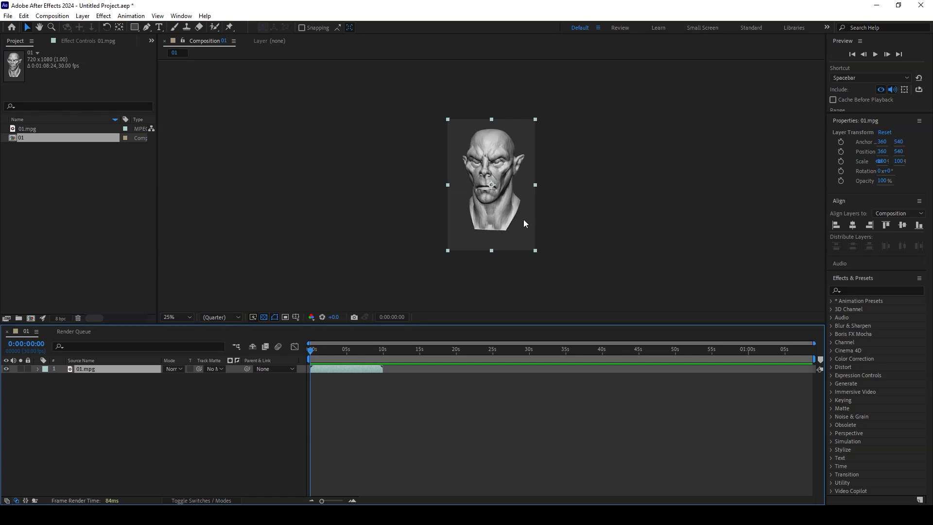
key(space)
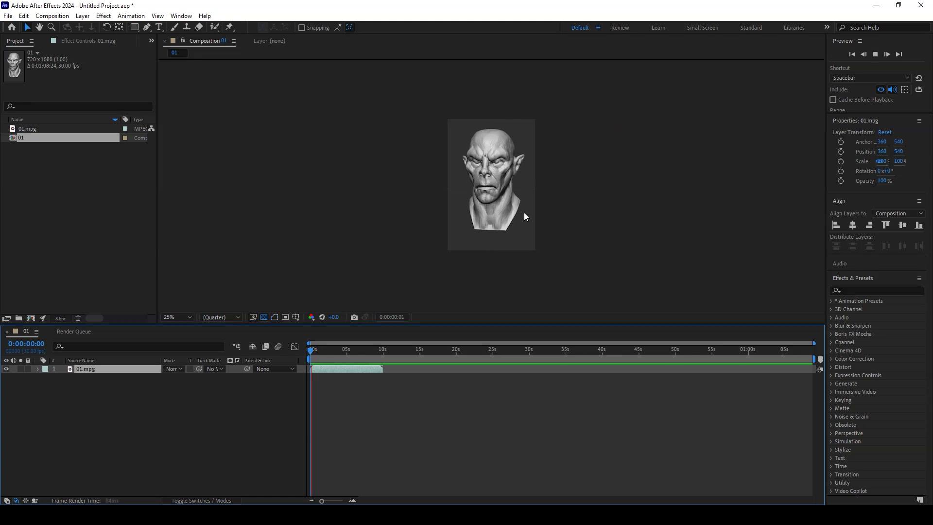
key(space)
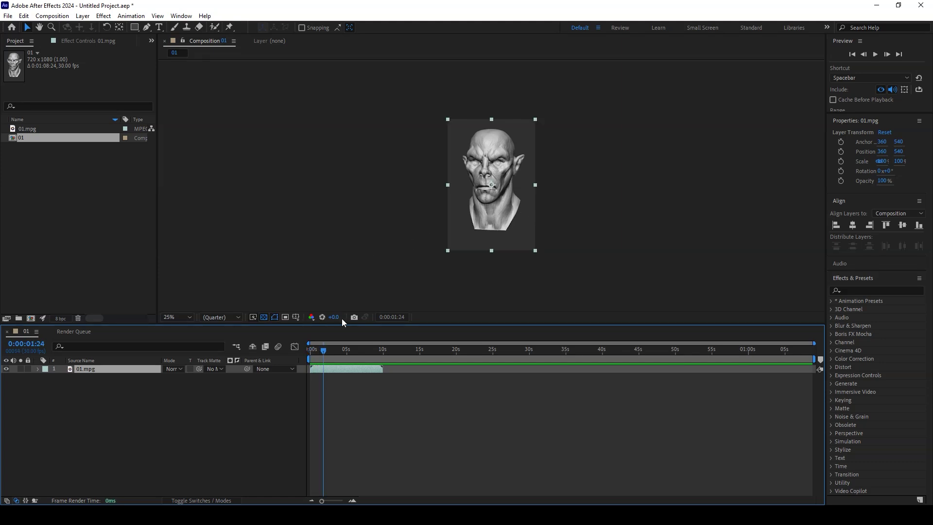
Time-reverse the 01.mpg layer and preview the composition from its first frame.
right_click(340, 369)
mouse_move(418, 132)
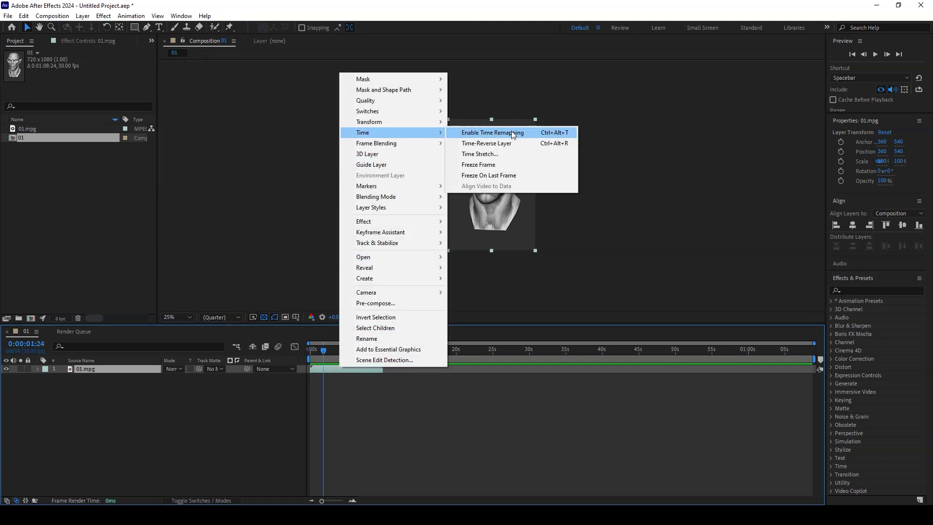
click(501, 143)
key(Home)
key(space)
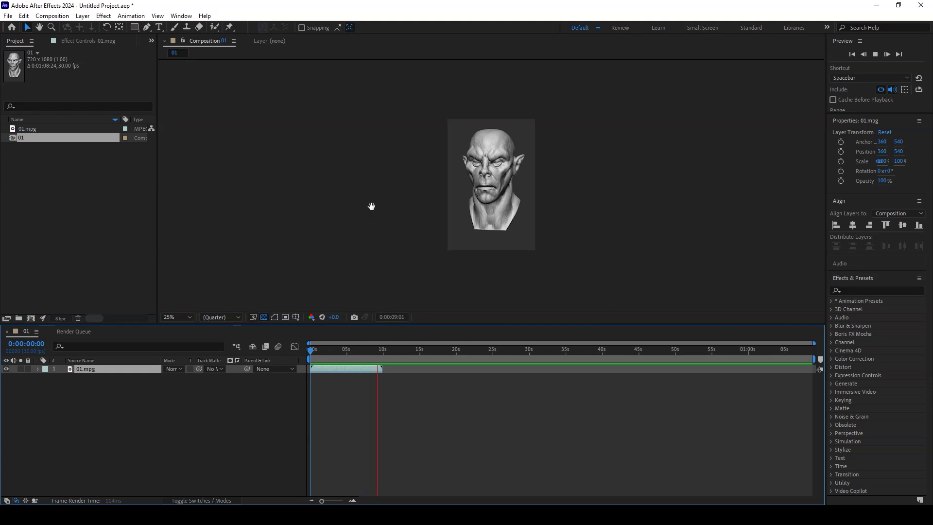
key(space)
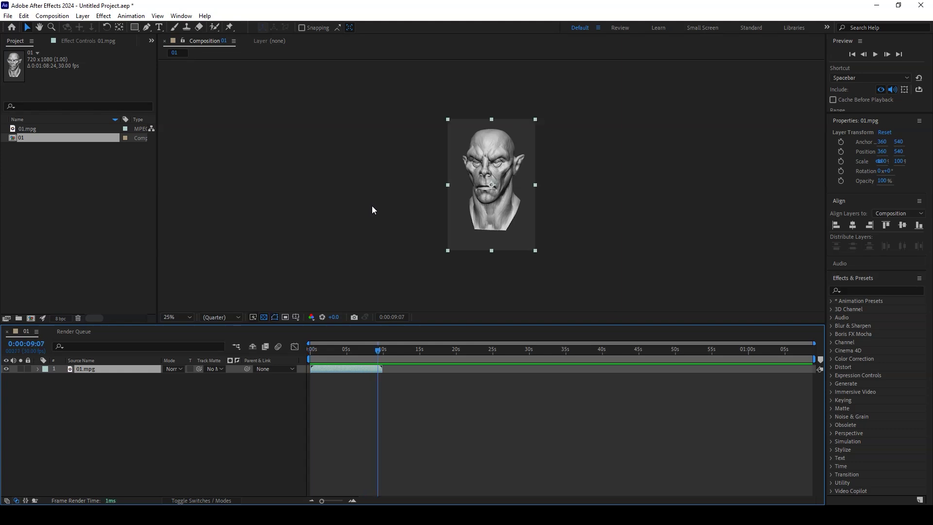